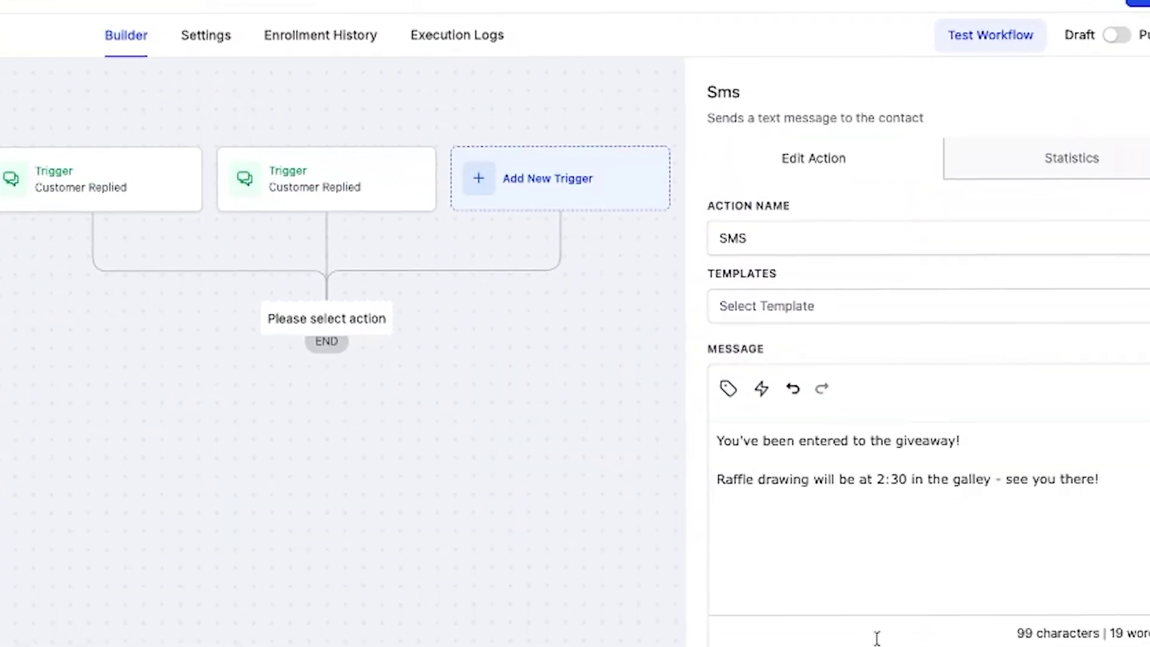
Save the giveaway SMS action and add another step beneath it in the workflow
{"action": "left_click", "coordinate": [874, 644]}
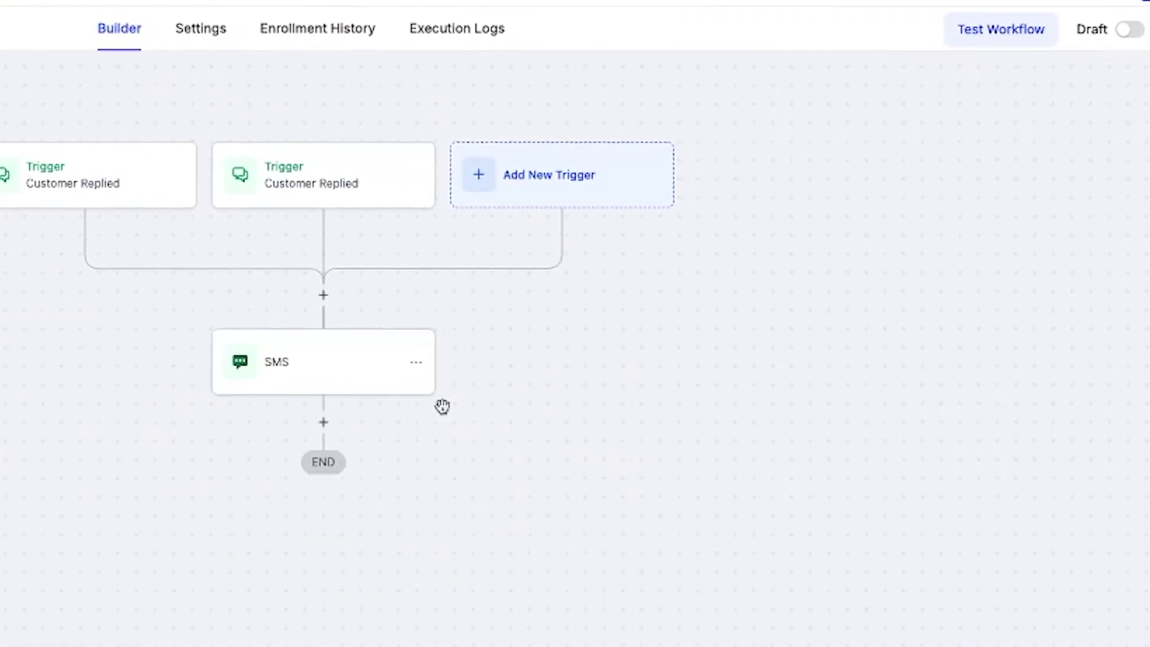
{"action": "left_click", "coordinate": [321, 424]}
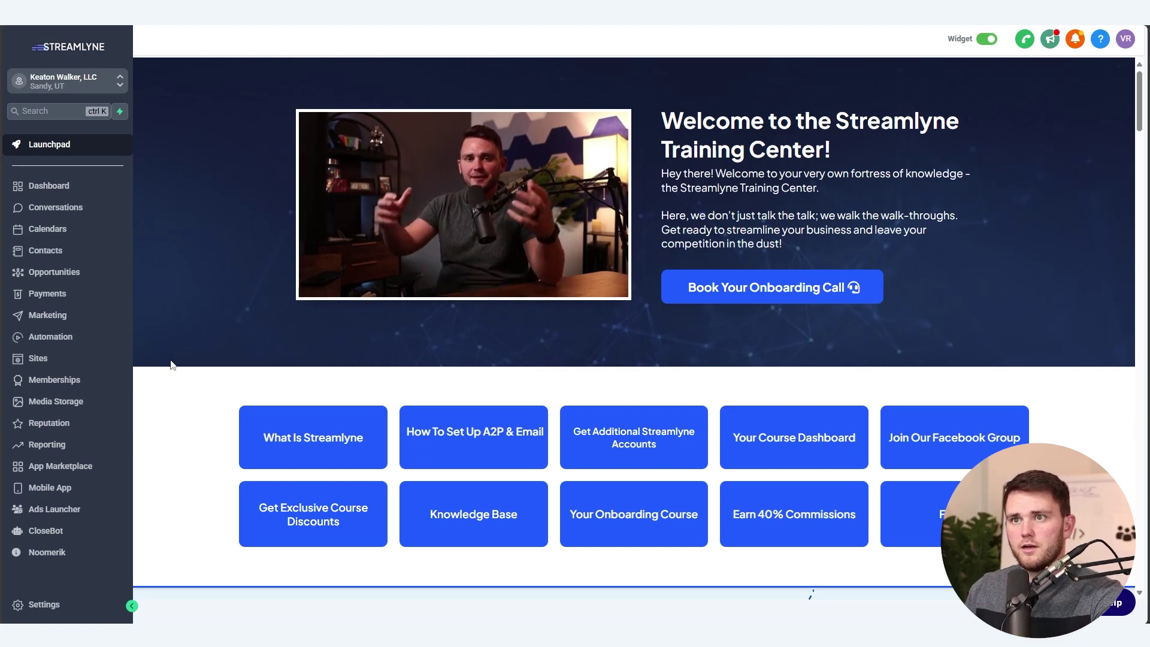
Go to the Sites QR Codes list and start creating a new QR code
{"action": "left_click", "coordinate": [92, 363]}
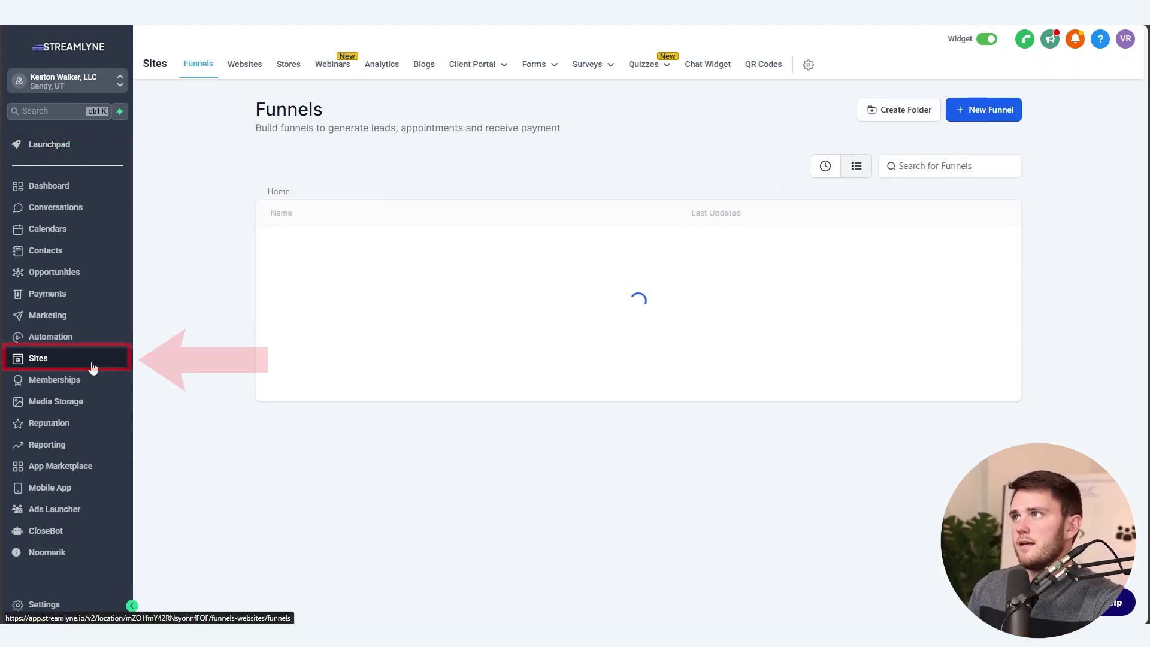
{"action": "left_click", "coordinate": [815, 66]}
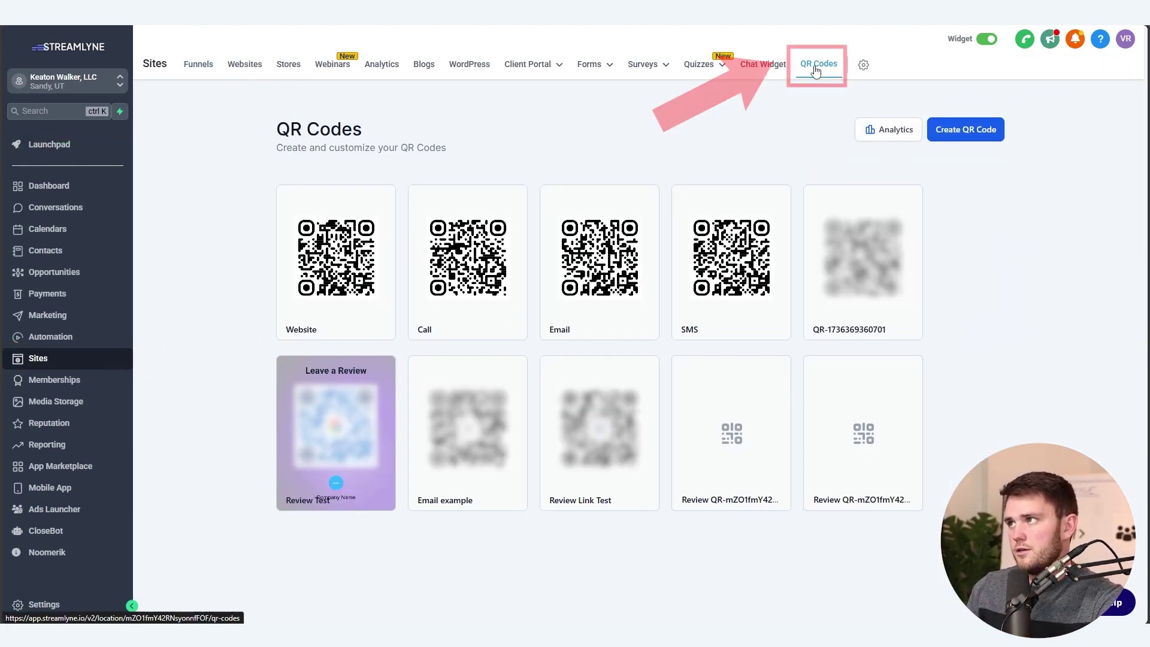
{"action": "left_click", "coordinate": [966, 131]}
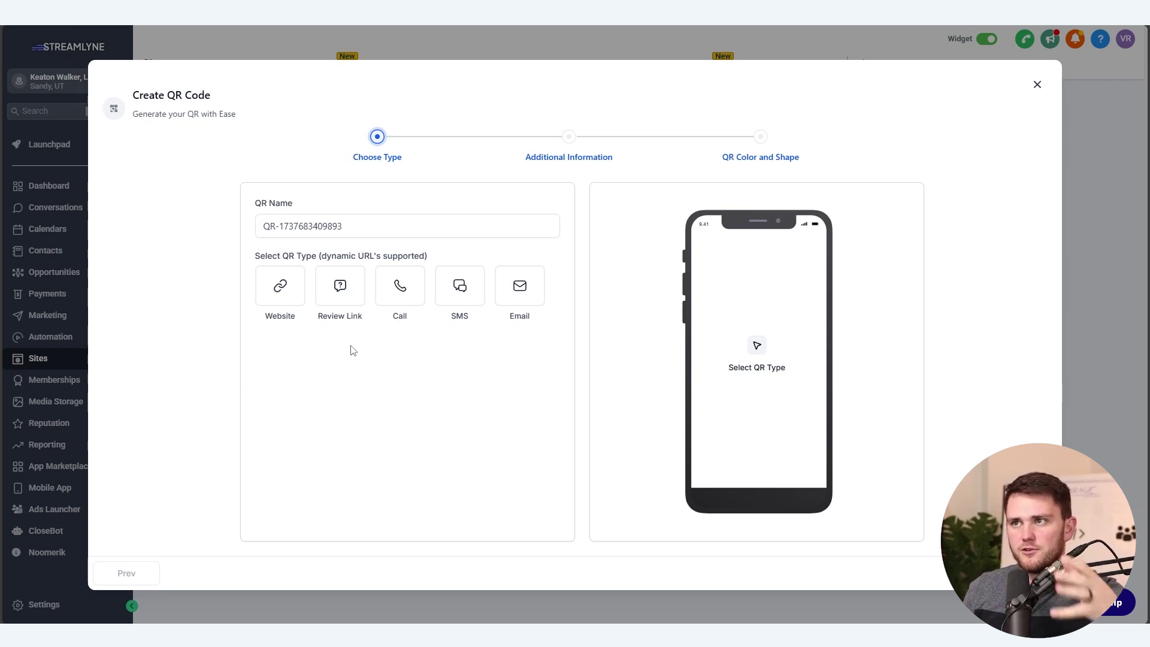
Choose the Review Link type, name the QR code 'Review Test', and continue
{"action": "left_click", "coordinate": [346, 303]}
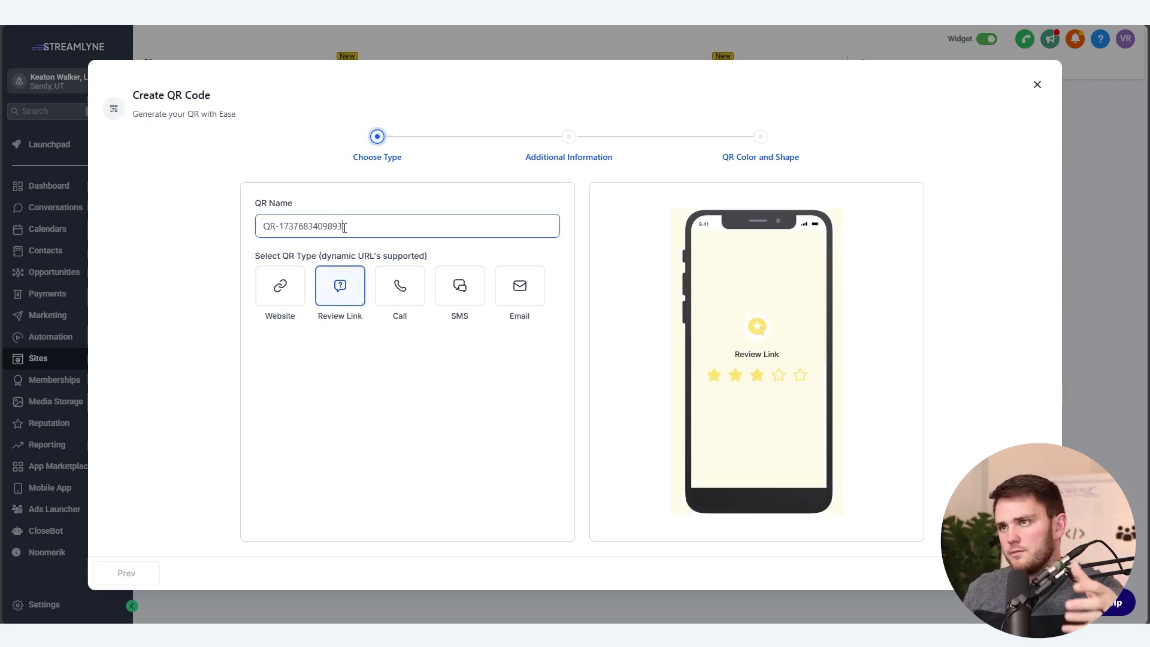
{"action": "left_click_drag", "start_coordinate": [345, 227], "coordinate": [160, 246]}
{"action": "type", "text": "Revie"}
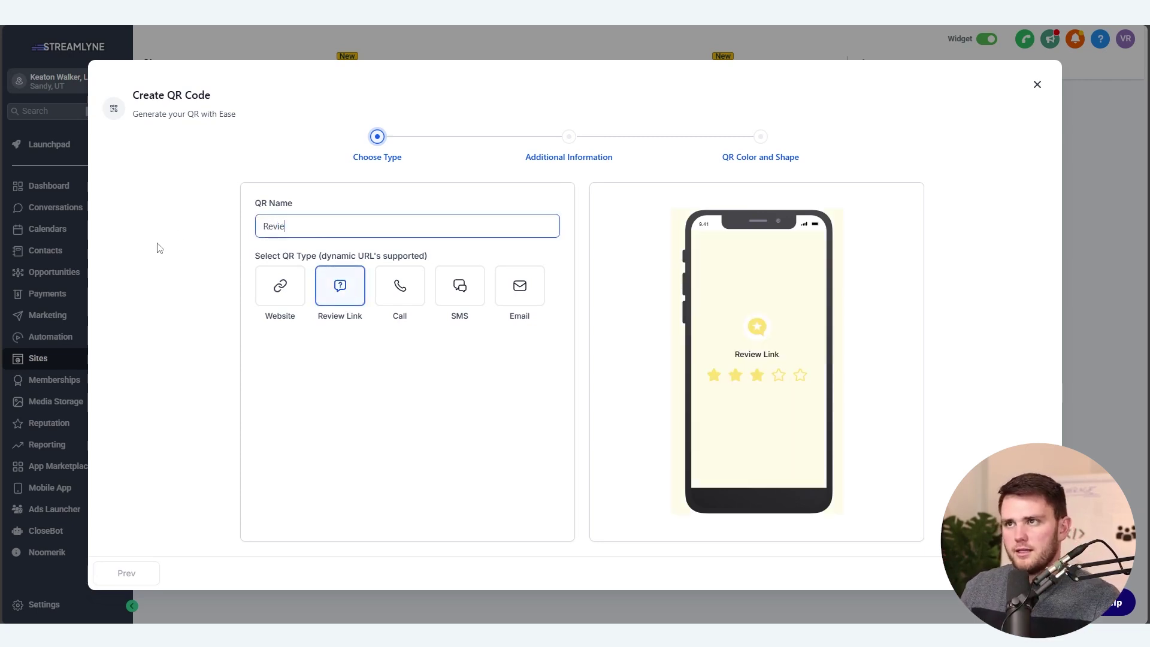
{"action": "type", "text": "w Test"}
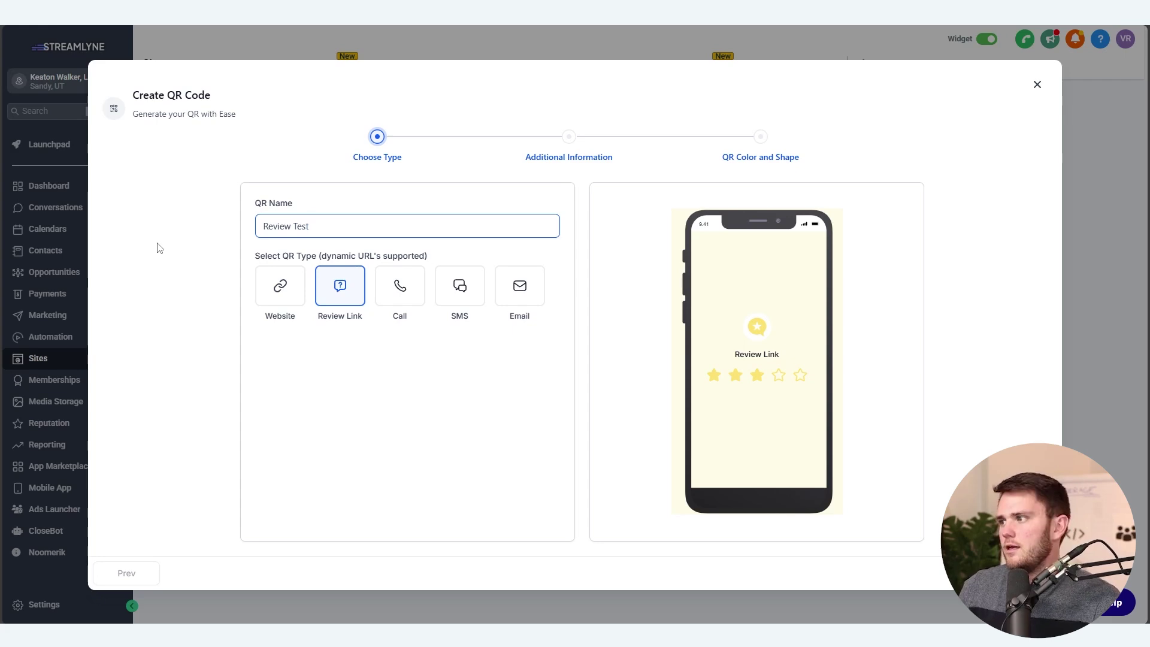
{"action": "left_click", "coordinate": [1005, 575]}
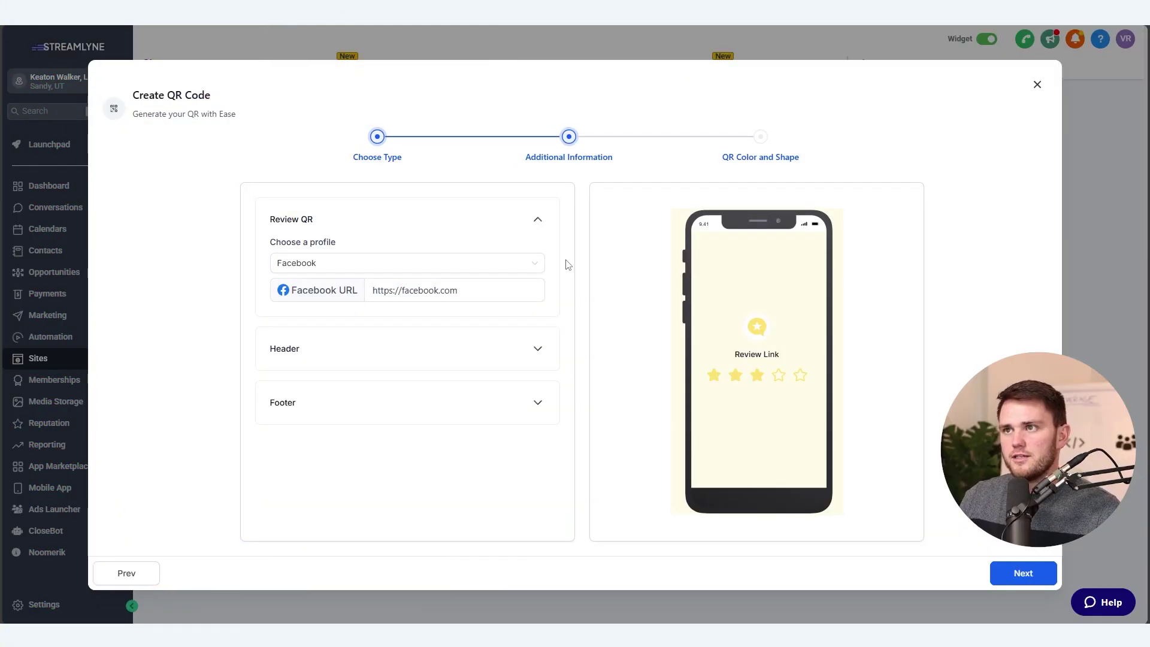
Set the review profile to Google and paste the business's Google review link as the Google URL
{"action": "left_click", "coordinate": [536, 268]}
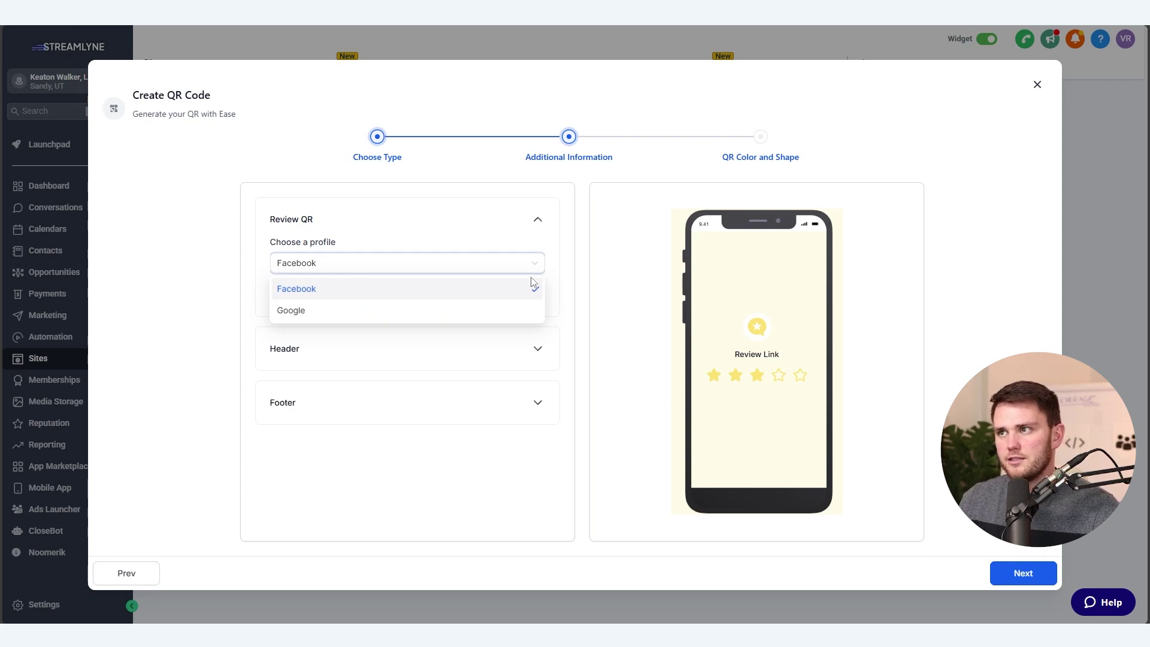
{"action": "left_click", "coordinate": [524, 311]}
{"action": "left_click_drag", "start_coordinate": [527, 289], "coordinate": [236, 282]}
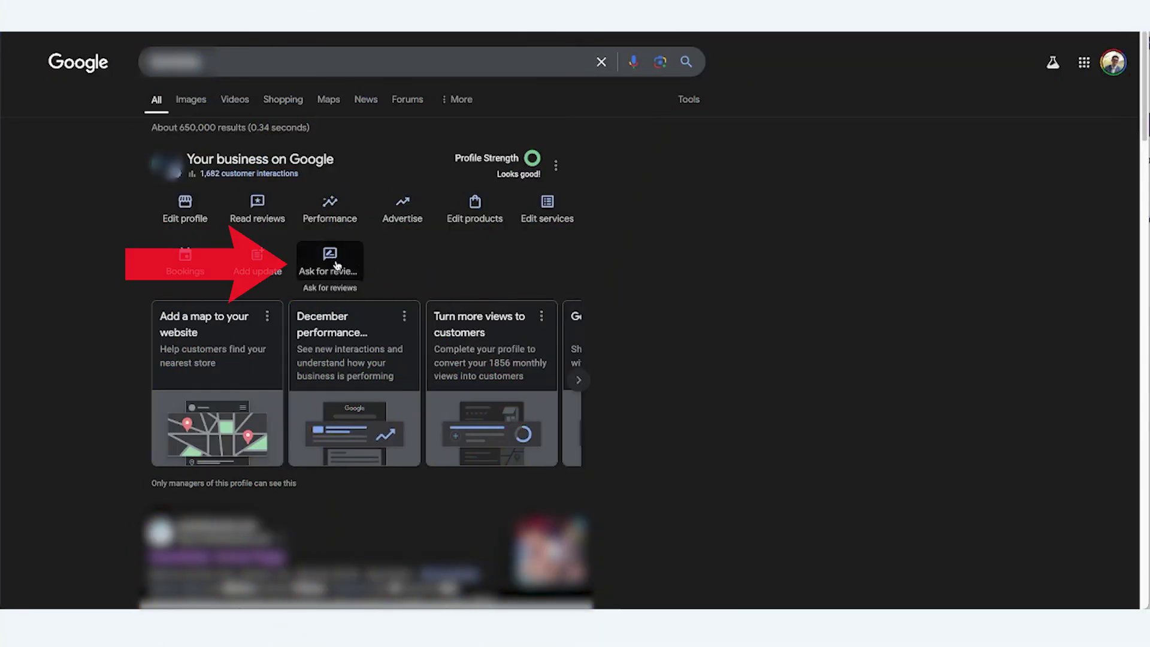
{"action": "left_click", "coordinate": [335, 265]}
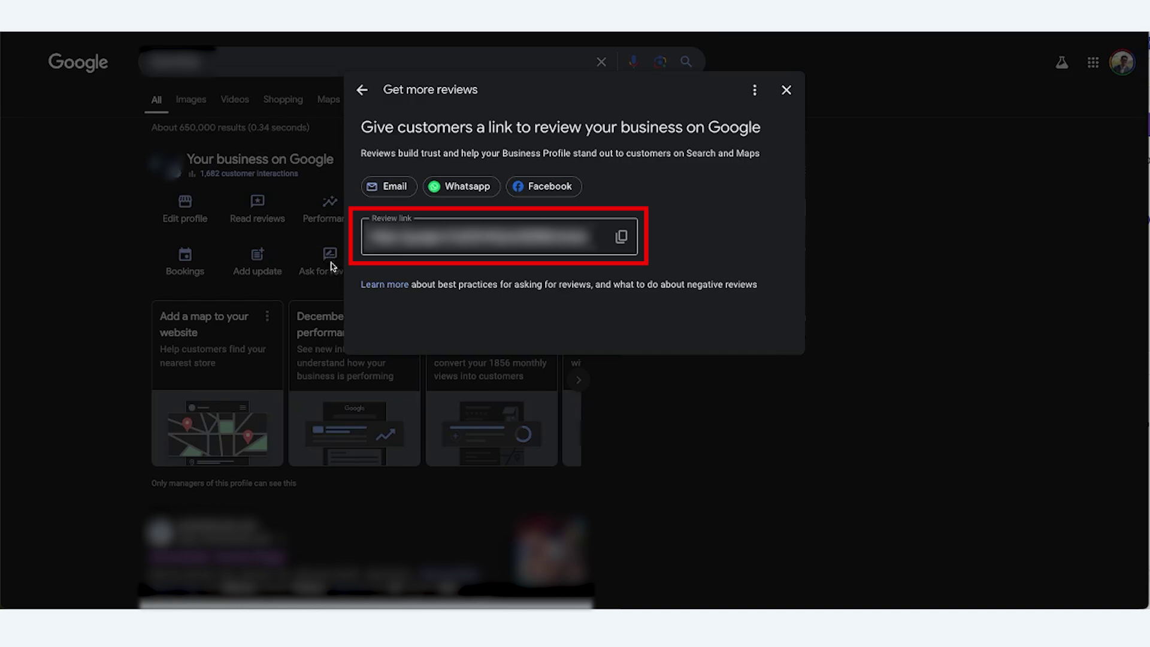
{"action": "left_click", "coordinate": [400, 250]}
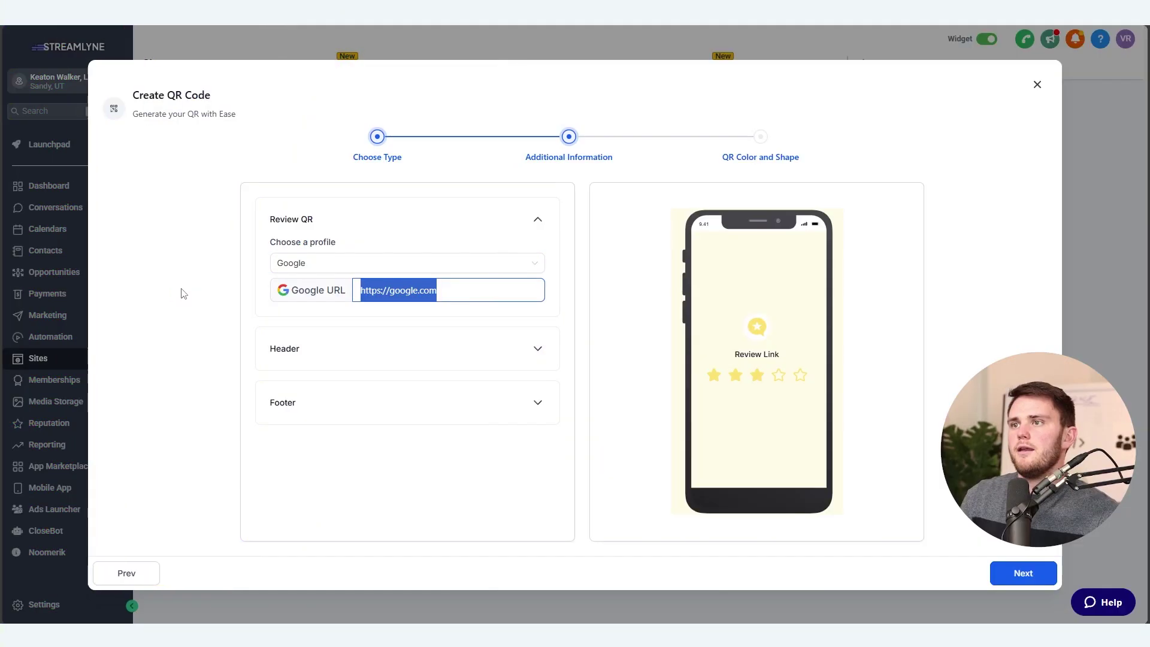
{"action": "key", "text": "ctrl+v"}
{"action": "left_click", "coordinate": [167, 288]}
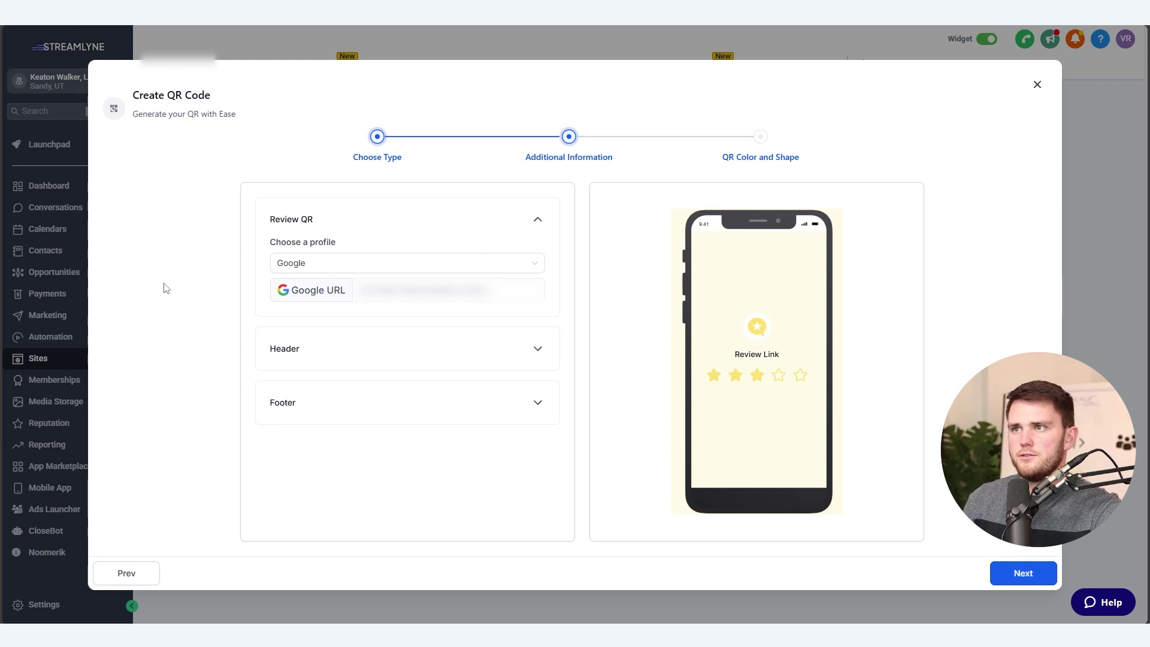
{"action": "left_click", "coordinate": [527, 350]}
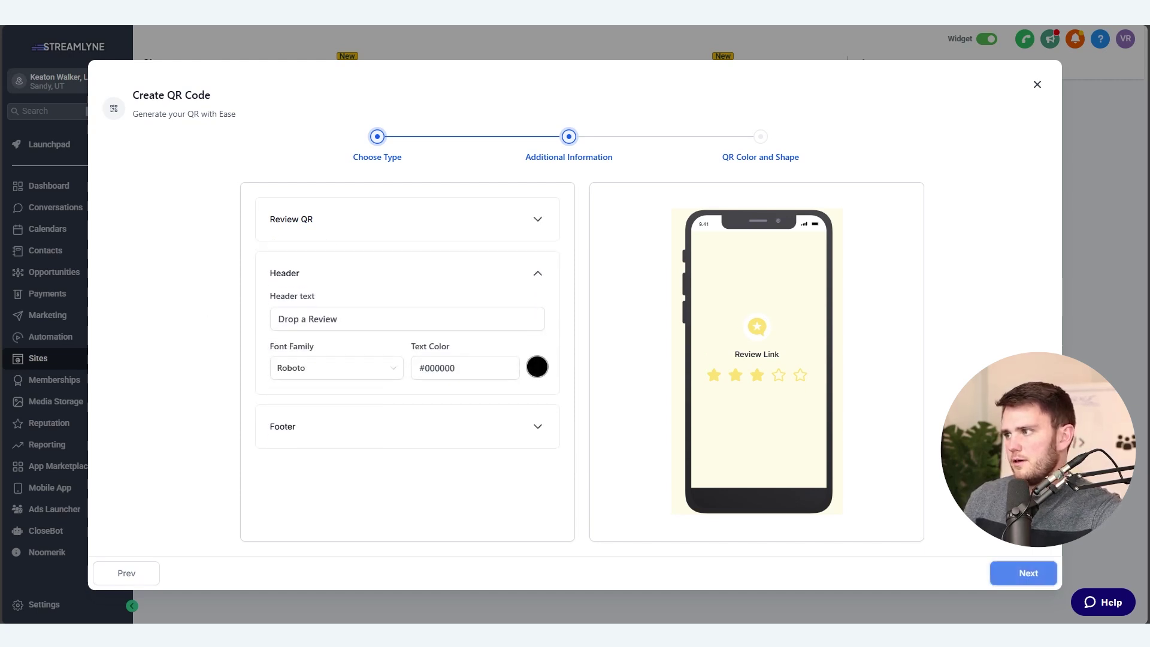
Clear the 'Drop a Review' header text, previewing the QR code before and after
{"action": "left_click", "coordinate": [1023, 573]}
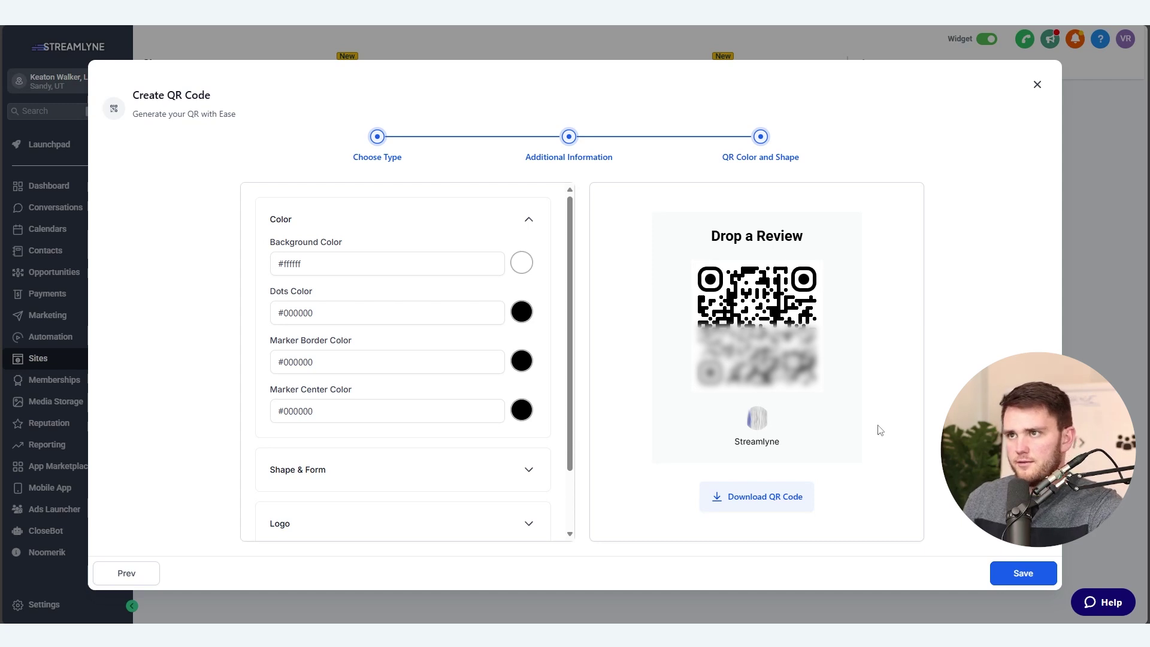
{"action": "left_click", "coordinate": [149, 574]}
{"action": "left_click", "coordinate": [357, 318]}
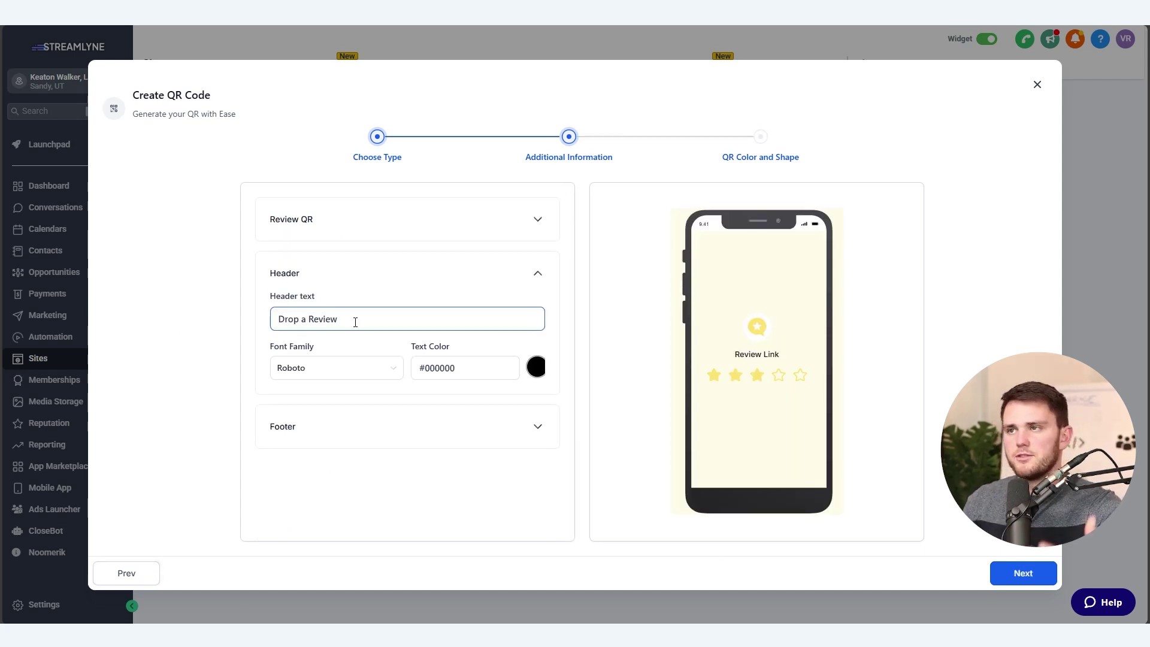
{"action": "left_click_drag", "start_coordinate": [357, 318], "coordinate": [136, 318]}
{"action": "key", "text": "BackSpace"}
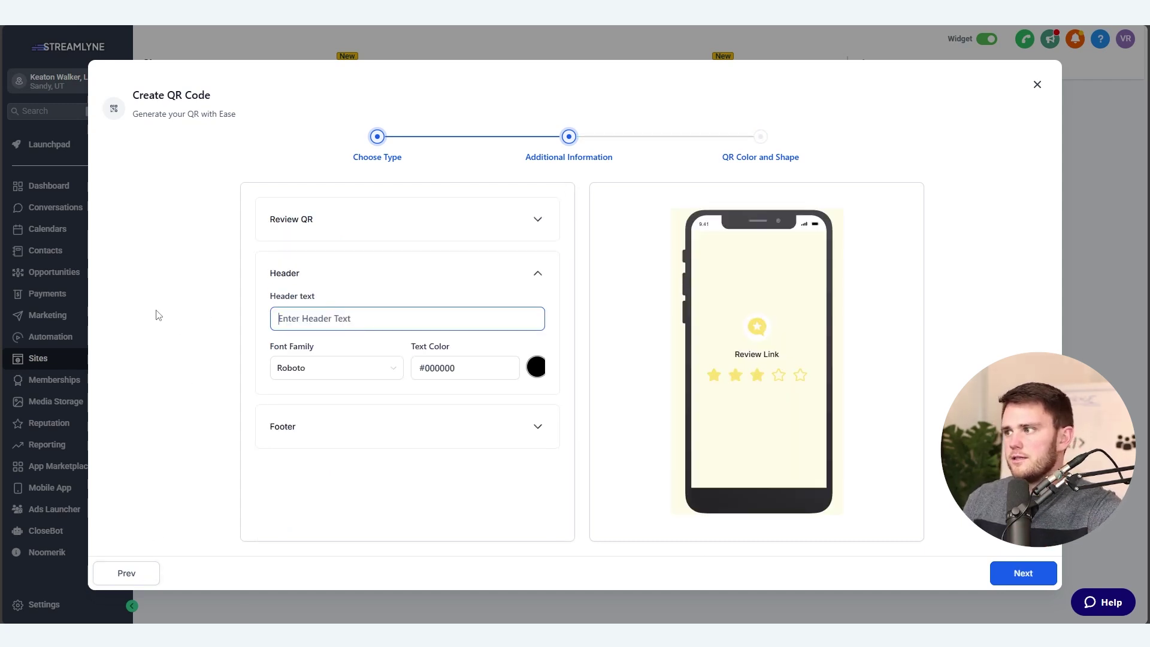
{"action": "left_click", "coordinate": [175, 318]}
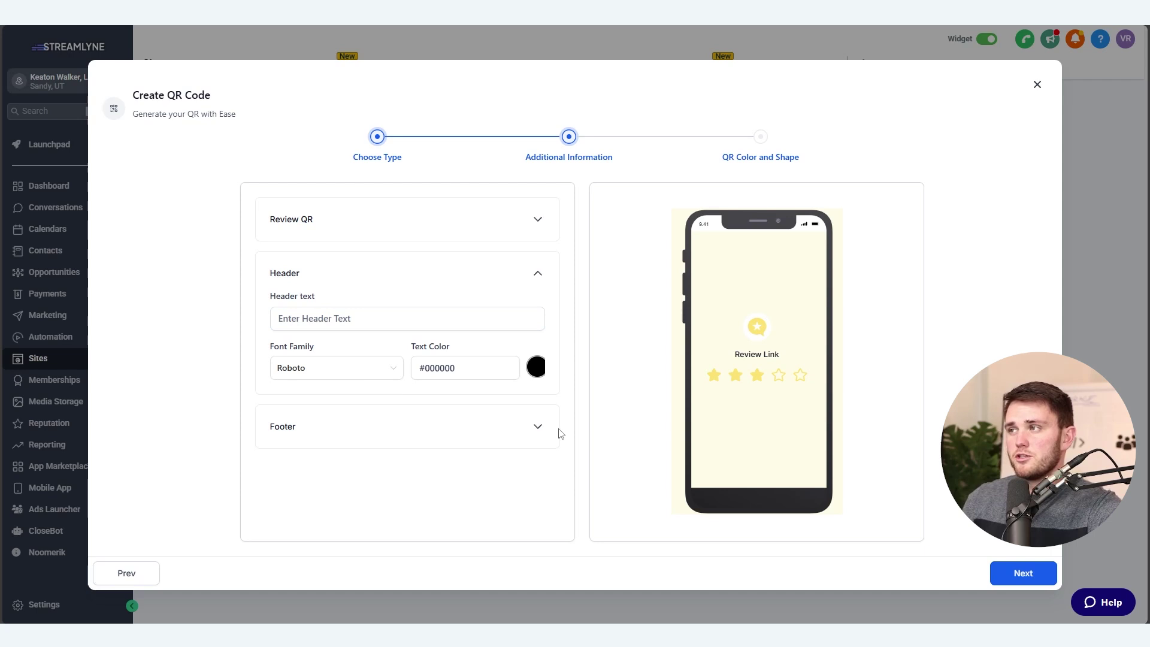
{"action": "left_click", "coordinate": [1006, 580]}
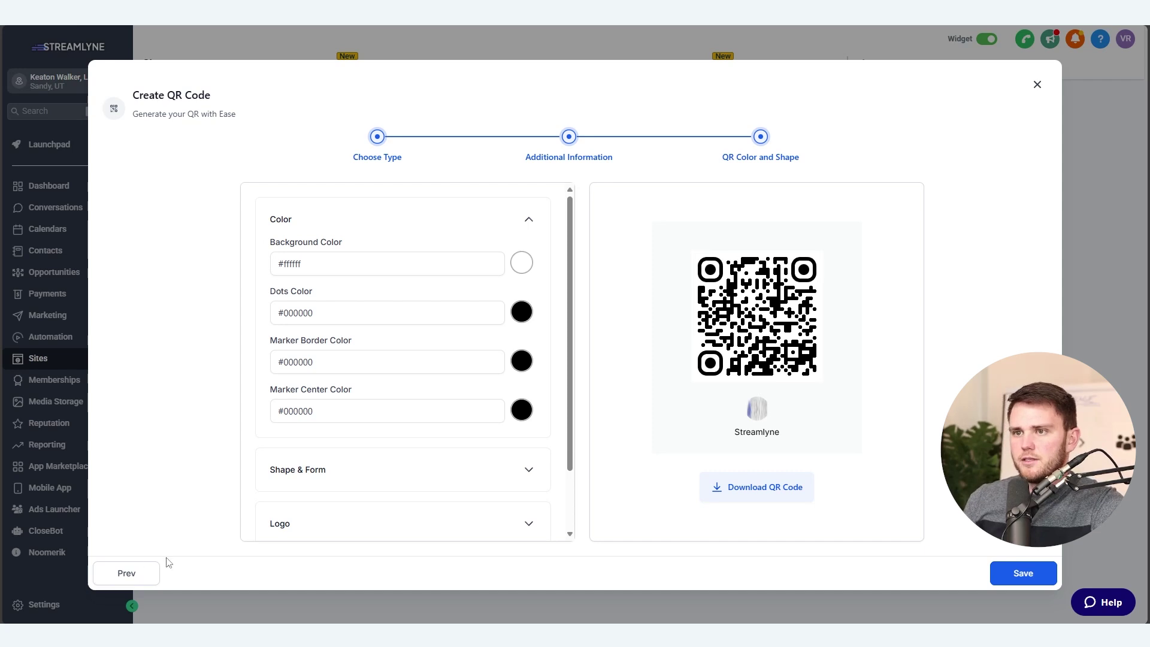
{"action": "left_click", "coordinate": [140, 569]}
Set the header text to 'Leave a Review' in blue #3866C3FF
{"action": "left_click", "coordinate": [322, 323]}
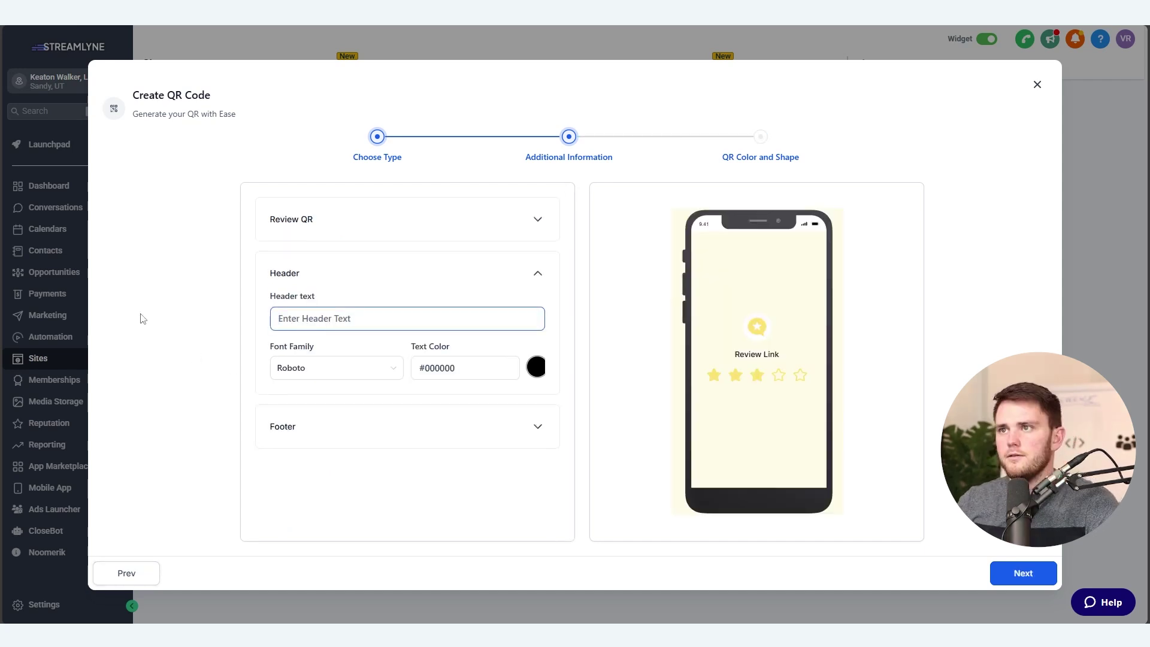
{"action": "type", "text": "Leave a Review!"}
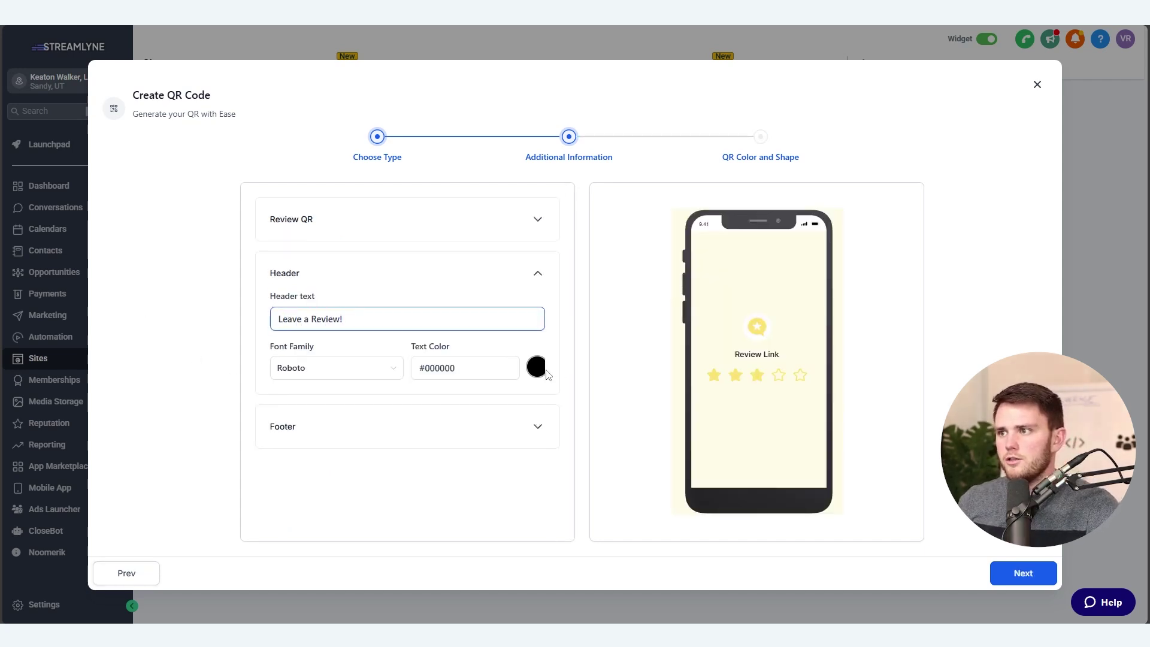
{"action": "left_click", "coordinate": [537, 366]}
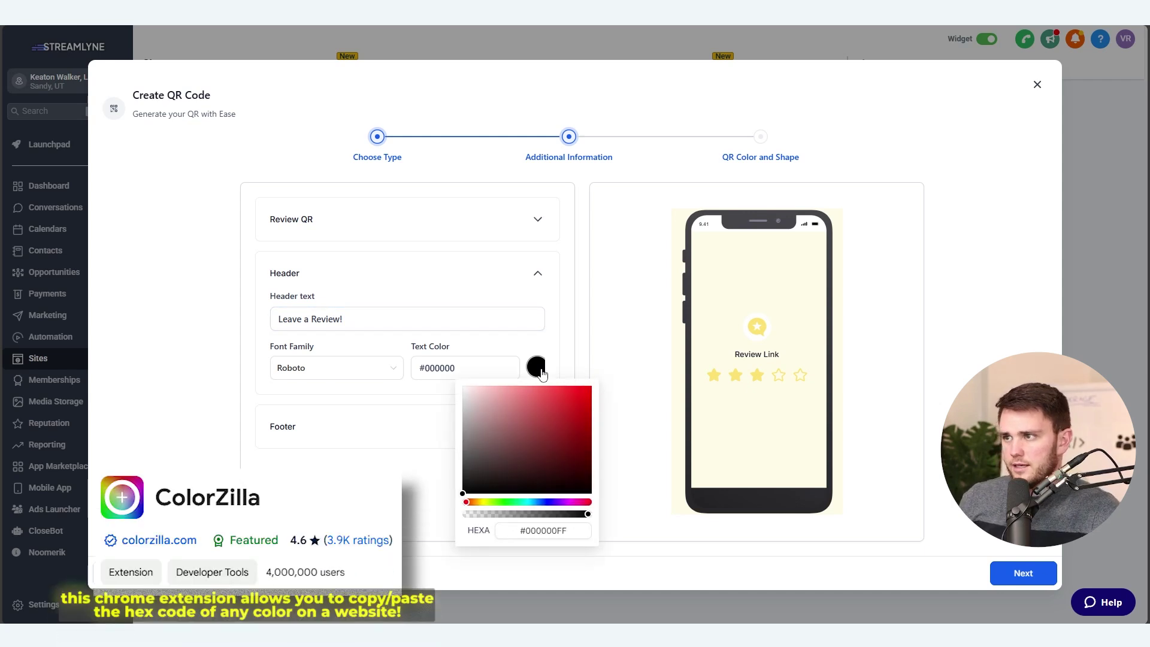
{"action": "left_click", "coordinate": [540, 502]}
{"action": "left_click", "coordinate": [554, 410]}
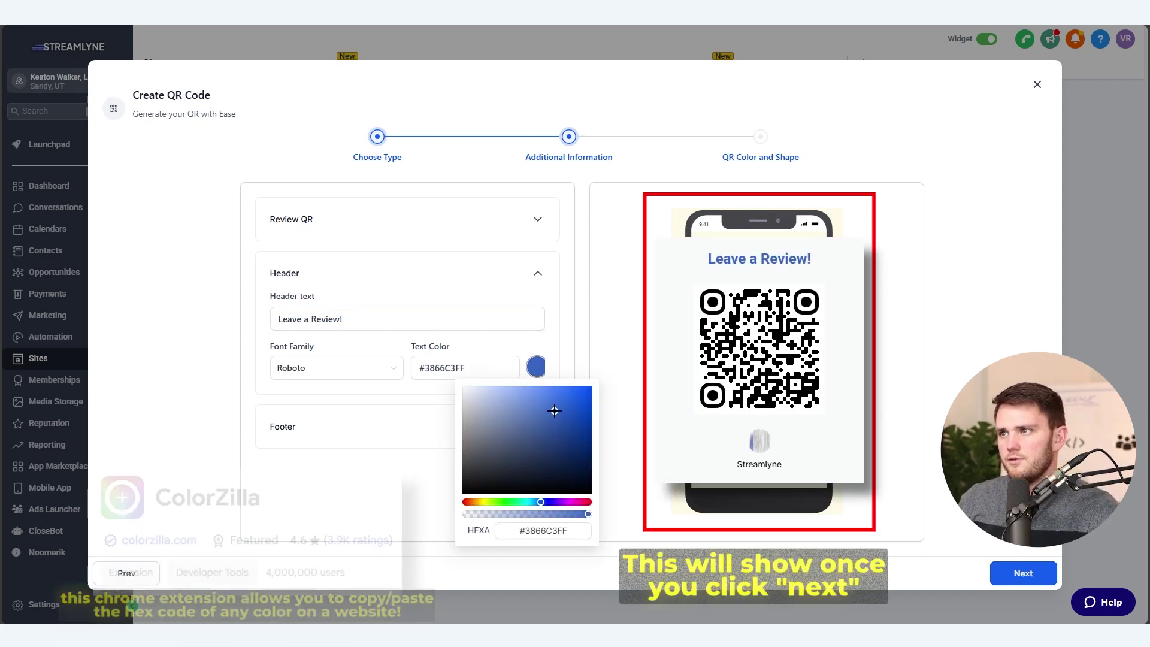
{"action": "left_click", "coordinate": [825, 537]}
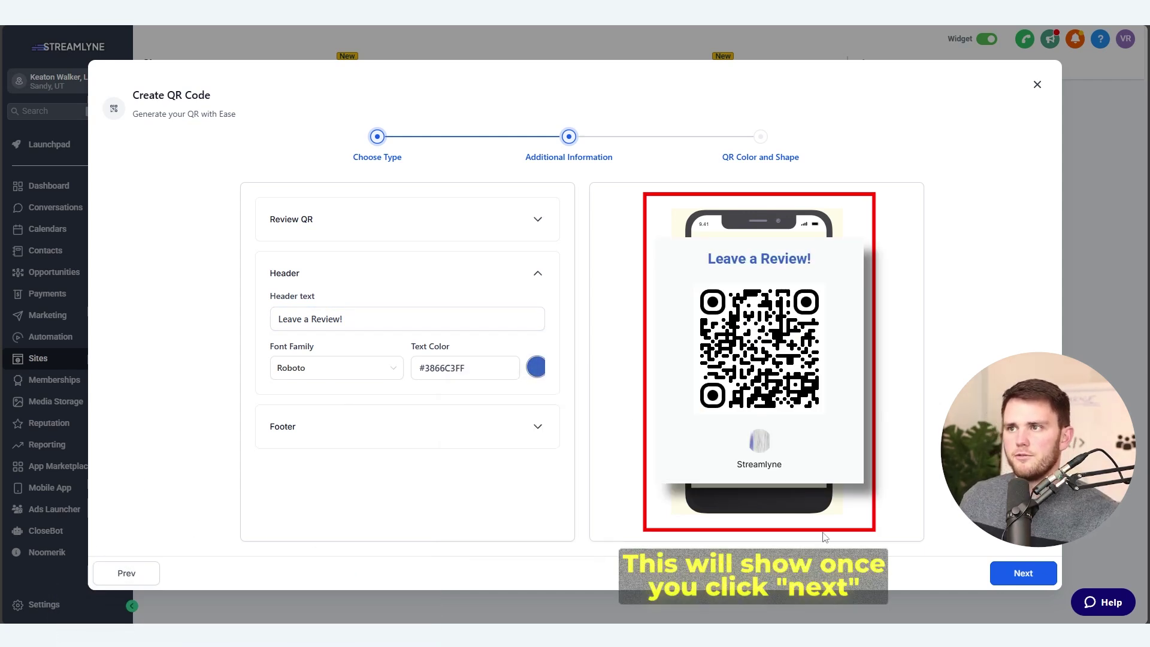
Preview the footer, then select the 'Streamlyne' company name to remove it
{"action": "left_click", "coordinate": [529, 434]}
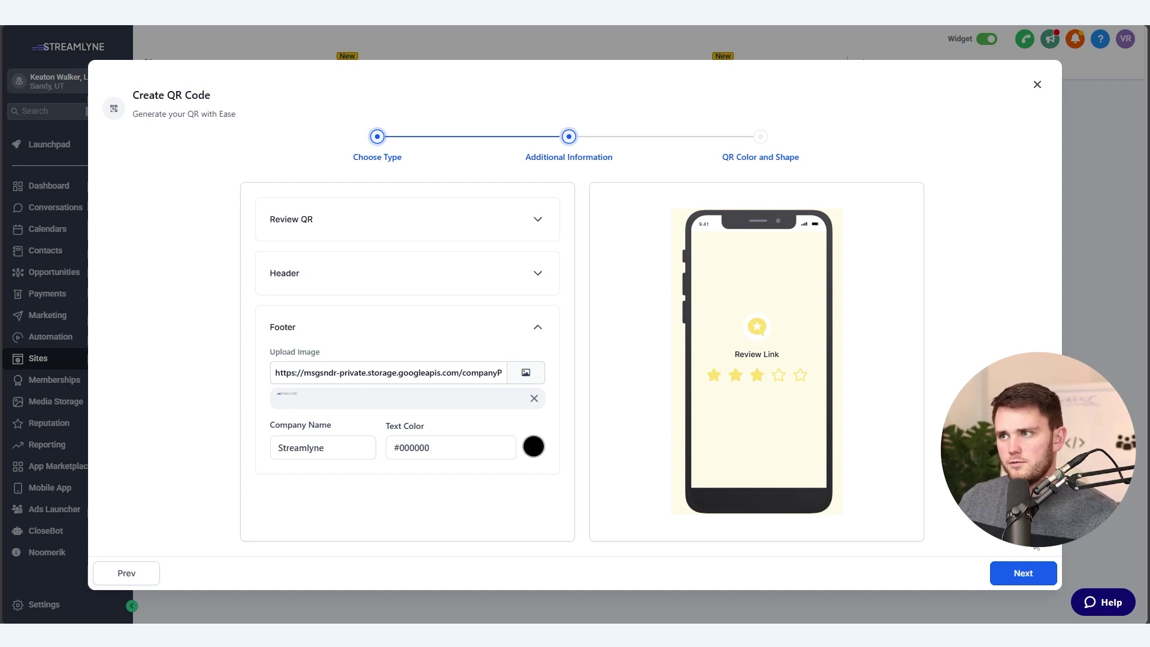
{"action": "left_click", "coordinate": [1022, 572]}
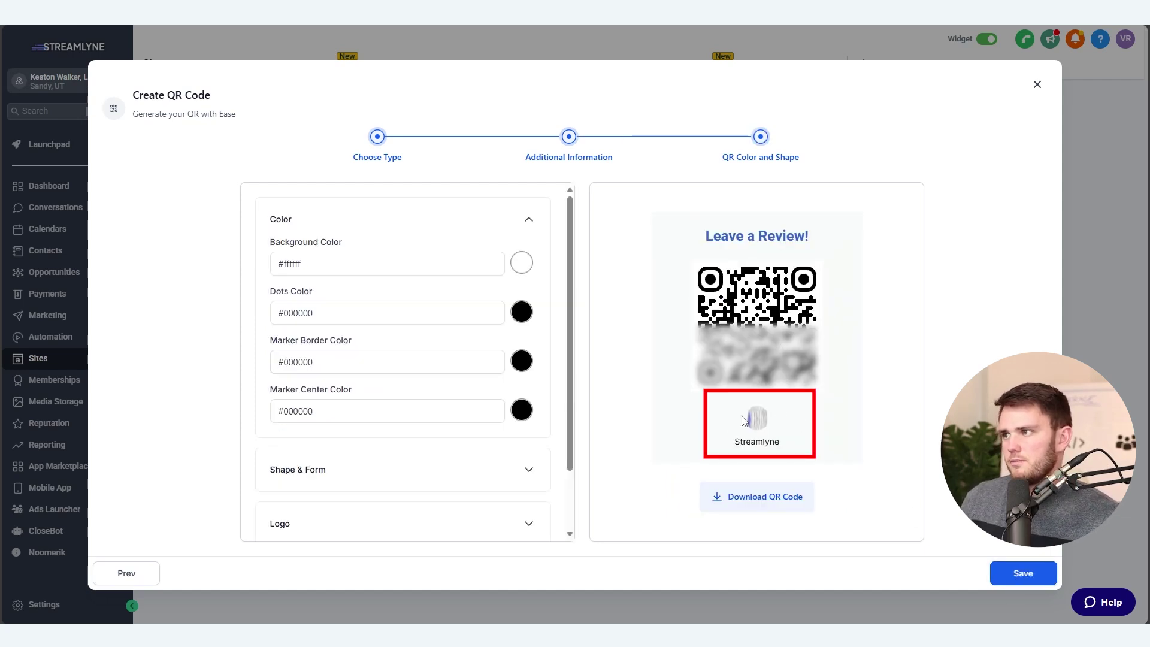
{"action": "left_click", "coordinate": [115, 573]}
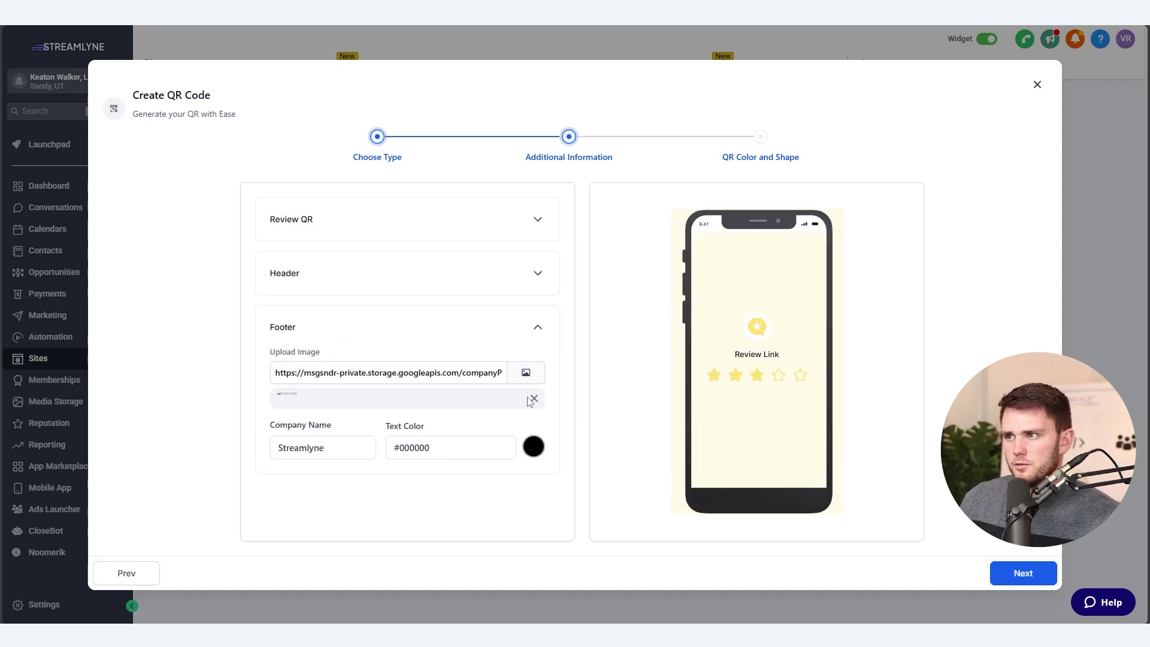
{"action": "left_click_drag", "start_coordinate": [325, 430], "coordinate": [147, 418]}
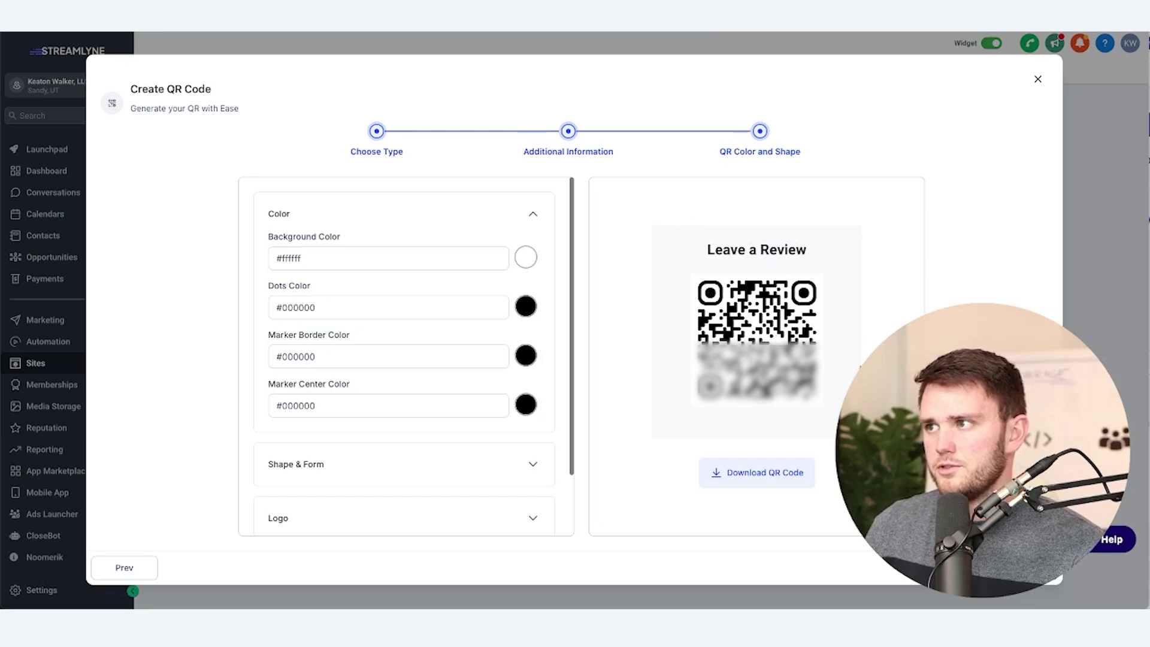
Colour the QR dots light blue #589FE1FF and copy that colour code
{"action": "left_click", "coordinate": [527, 304]}
{"action": "left_click", "coordinate": [530, 442]}
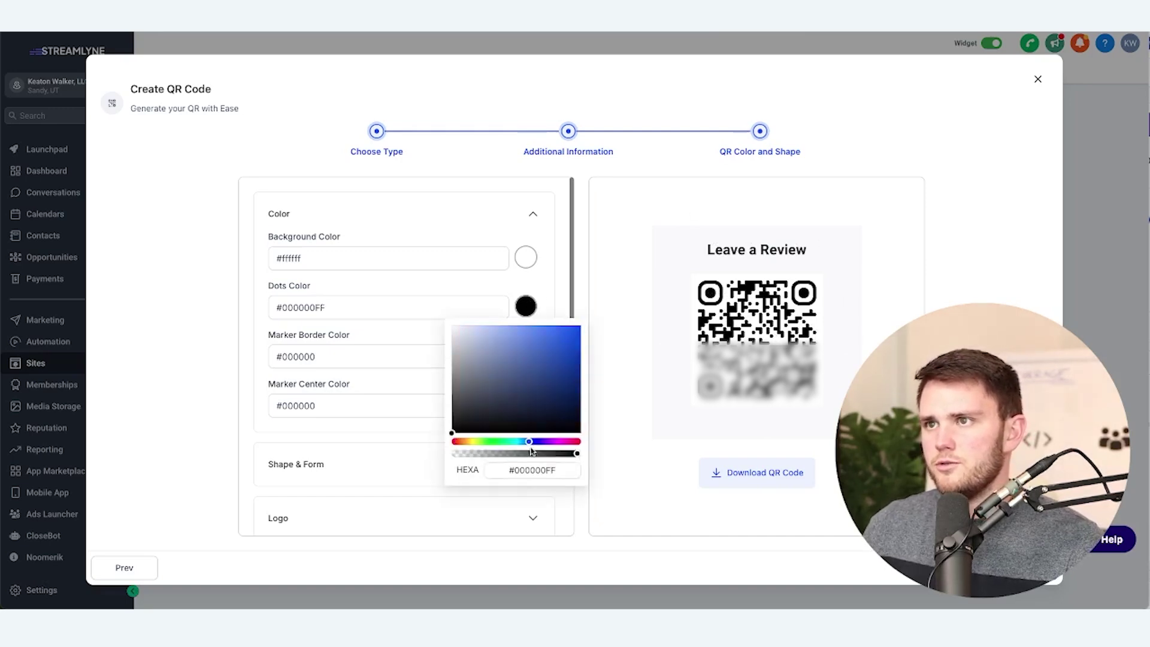
{"action": "left_click", "coordinate": [530, 337]}
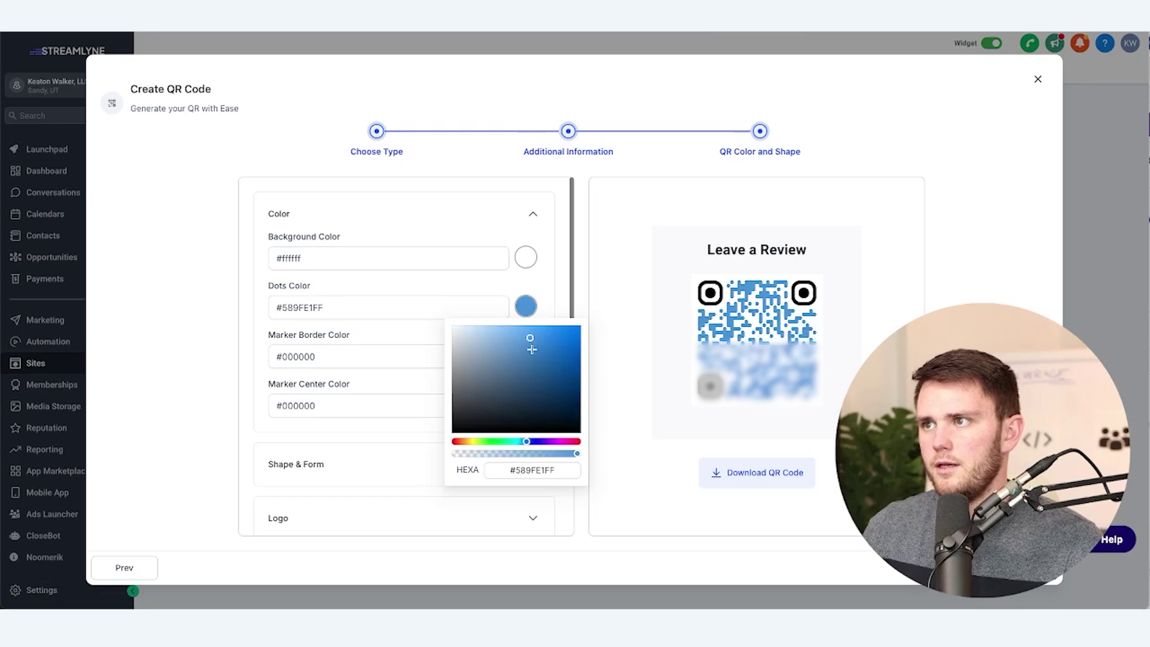
{"action": "left_click", "coordinate": [611, 468]}
{"action": "left_click", "coordinate": [323, 302]}
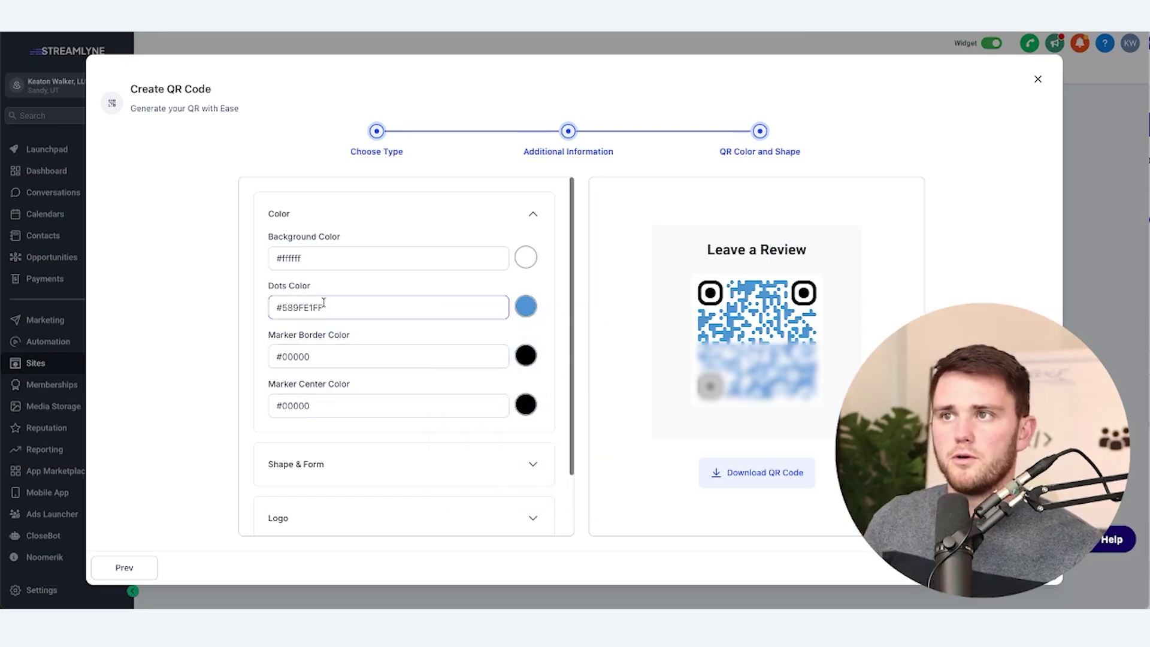
{"action": "left_click_drag", "start_coordinate": [335, 307], "coordinate": [276, 308]}
{"action": "key", "text": "ctrl+c"}
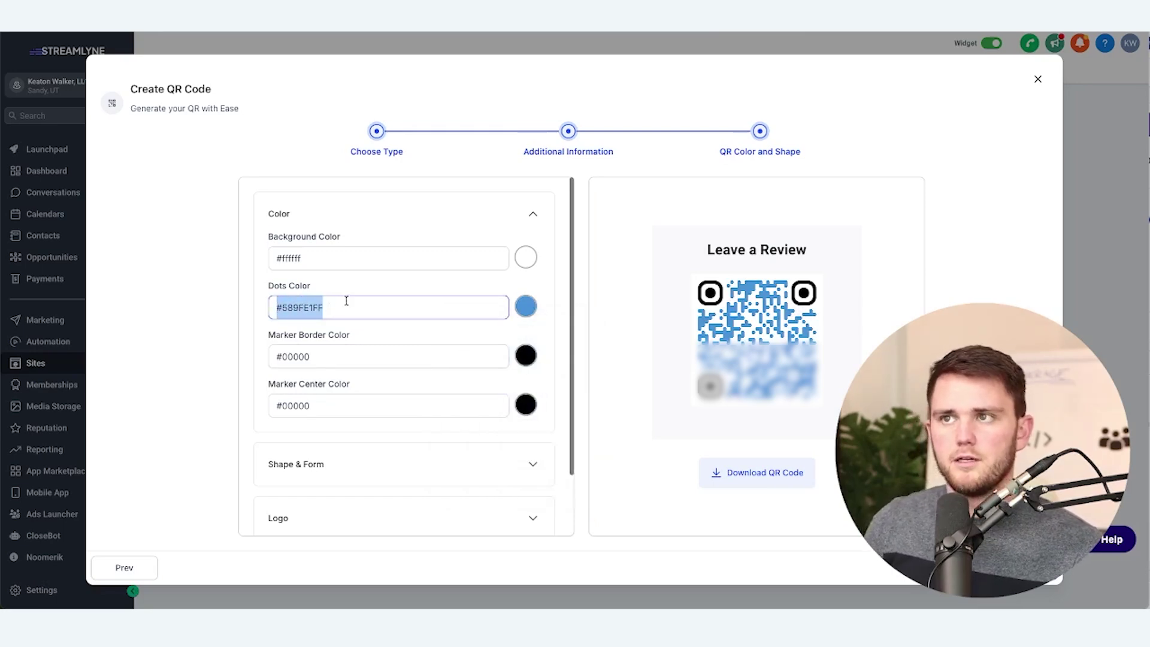
Colour the marker borders and marker centres dark blue #154F91
{"action": "left_click_drag", "start_coordinate": [323, 357], "coordinate": [277, 357]}
{"action": "key", "text": "ctrl+v"}
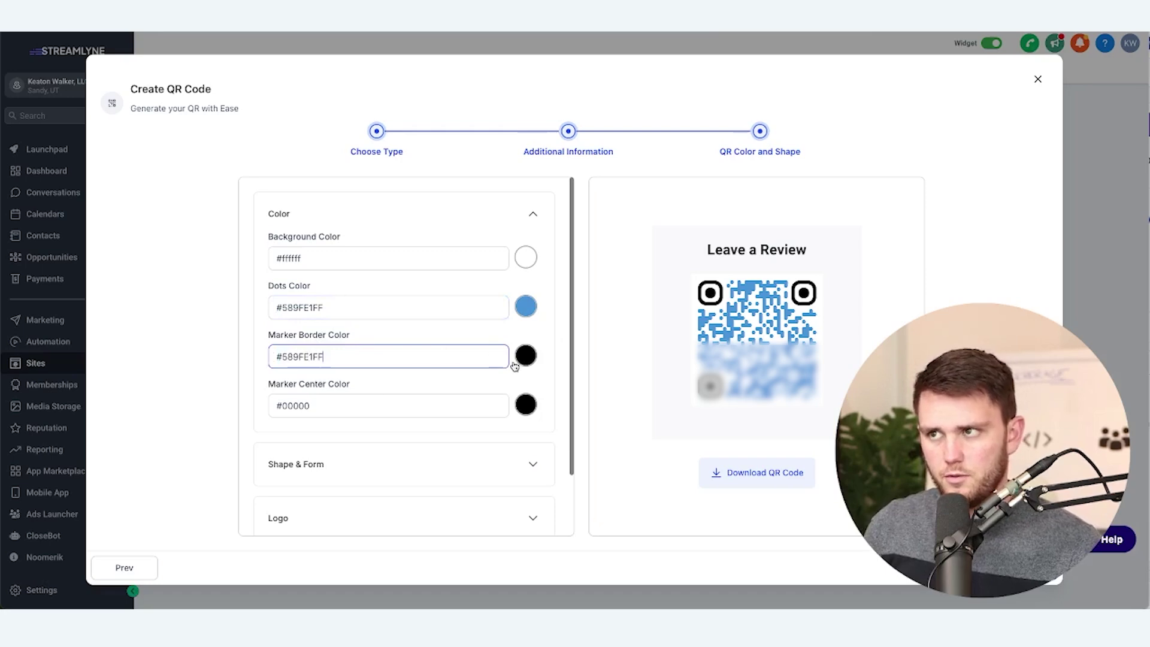
{"action": "left_click", "coordinate": [526, 355]}
{"action": "left_click_drag", "start_coordinate": [574, 518], "coordinate": [509, 520]}
{"action": "key", "text": "ctrl+v"}
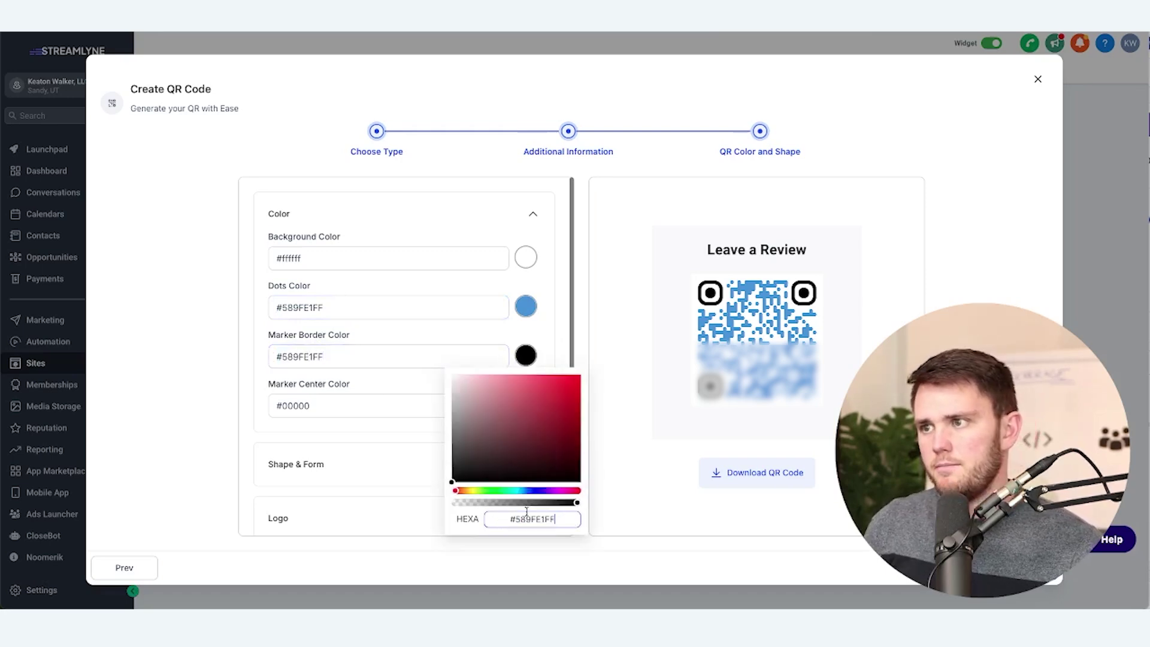
{"action": "key", "text": "Return"}
{"action": "left_click", "coordinate": [375, 365]}
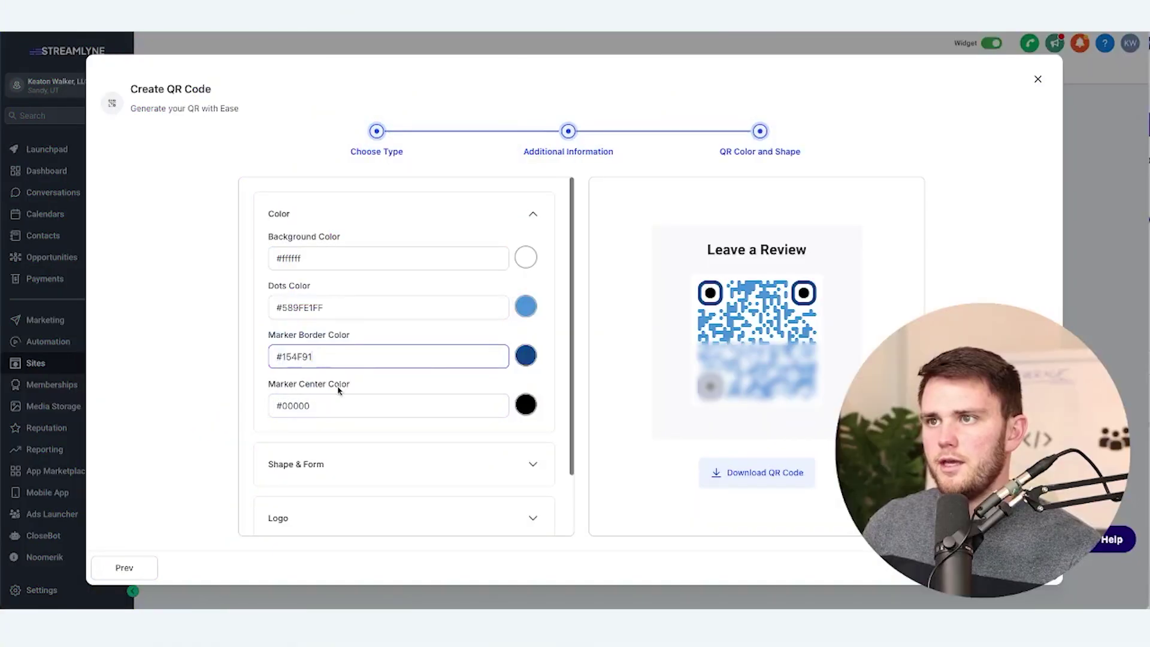
{"action": "triple_click", "coordinate": [419, 407]}
{"action": "type", "text": "#154F91"}
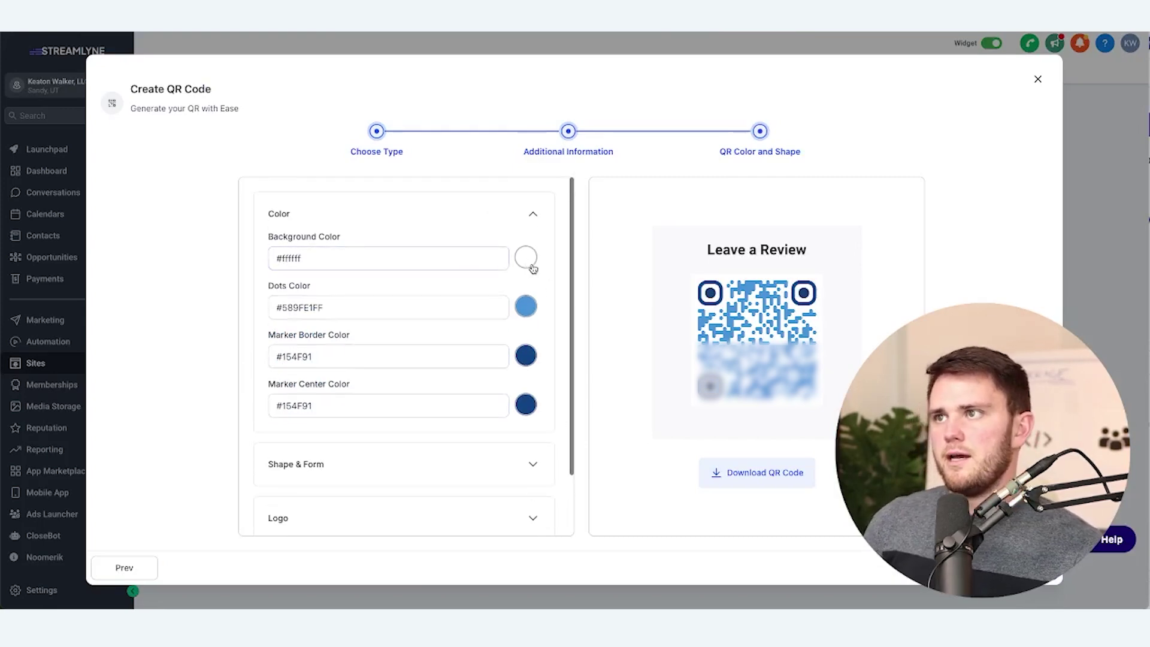
{"action": "left_click", "coordinate": [533, 466]}
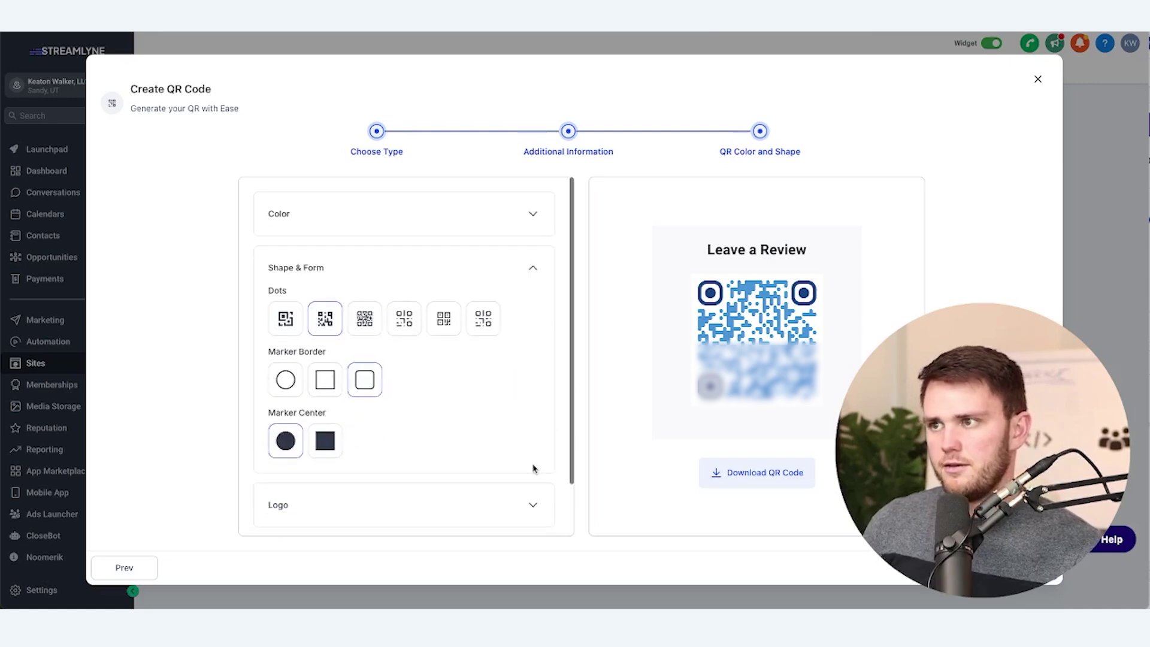
Use the sixth dots style, rounded-square marker borders and square marker centres
{"action": "left_click", "coordinate": [286, 321]}
{"action": "left_click", "coordinate": [323, 323]}
{"action": "left_click", "coordinate": [366, 323]}
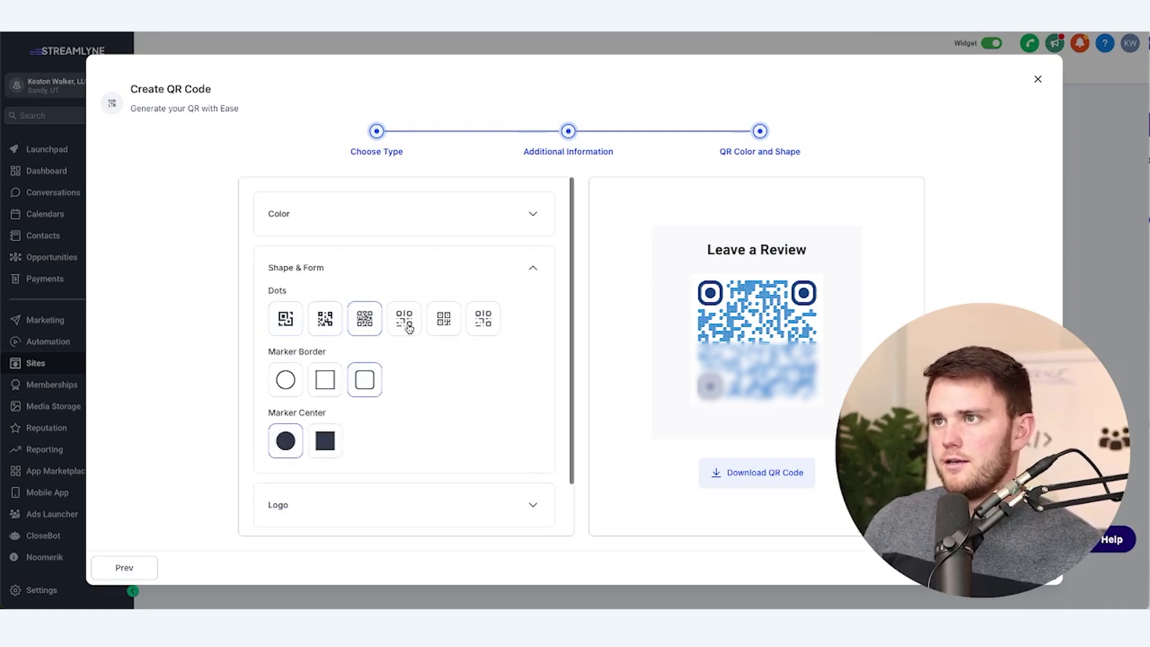
{"action": "left_click", "coordinate": [409, 328]}
{"action": "left_click", "coordinate": [444, 326]}
{"action": "left_click", "coordinate": [483, 323]}
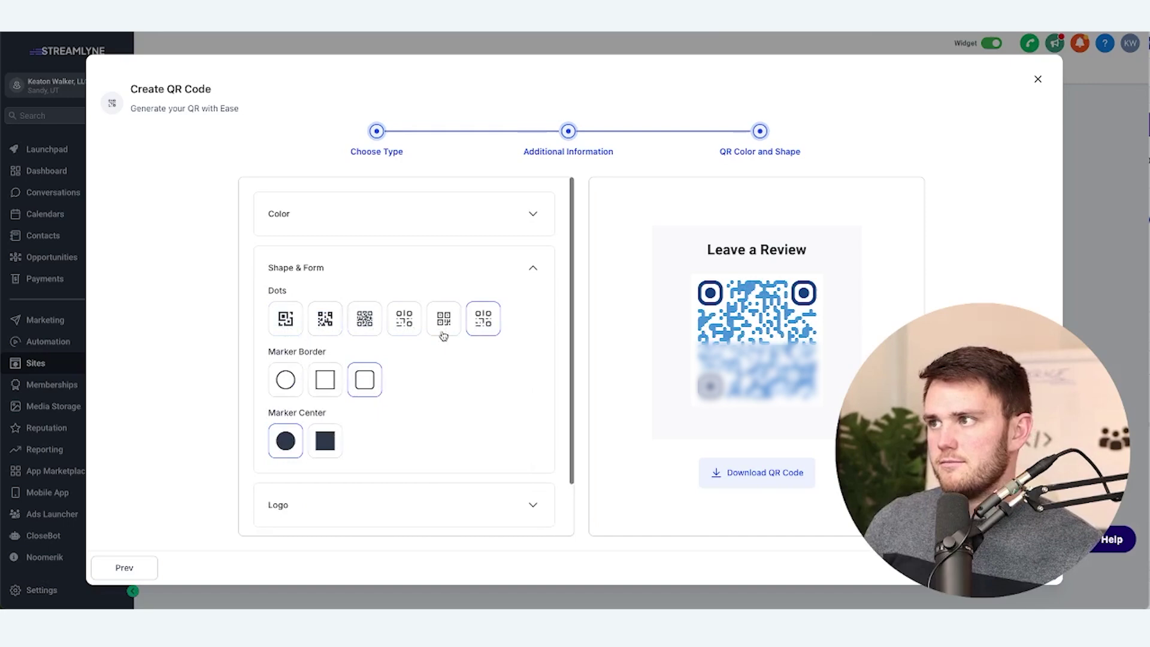
{"action": "left_click", "coordinate": [278, 382]}
{"action": "left_click", "coordinate": [325, 379]}
{"action": "left_click", "coordinate": [366, 384]}
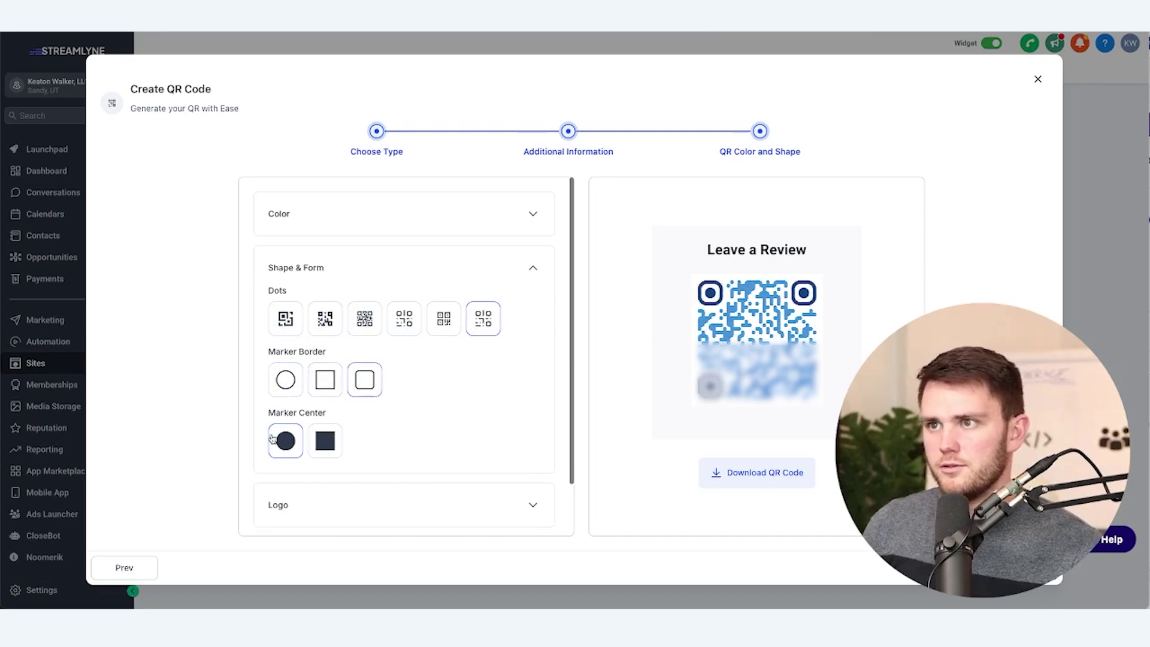
{"action": "left_click", "coordinate": [325, 444]}
Try the Google, smiley and dollar logos in the QR code's centre
{"action": "left_click", "coordinate": [441, 282]}
{"action": "scroll", "coordinate": [442, 285], "scroll_direction": "down", "scroll_amount": 3}
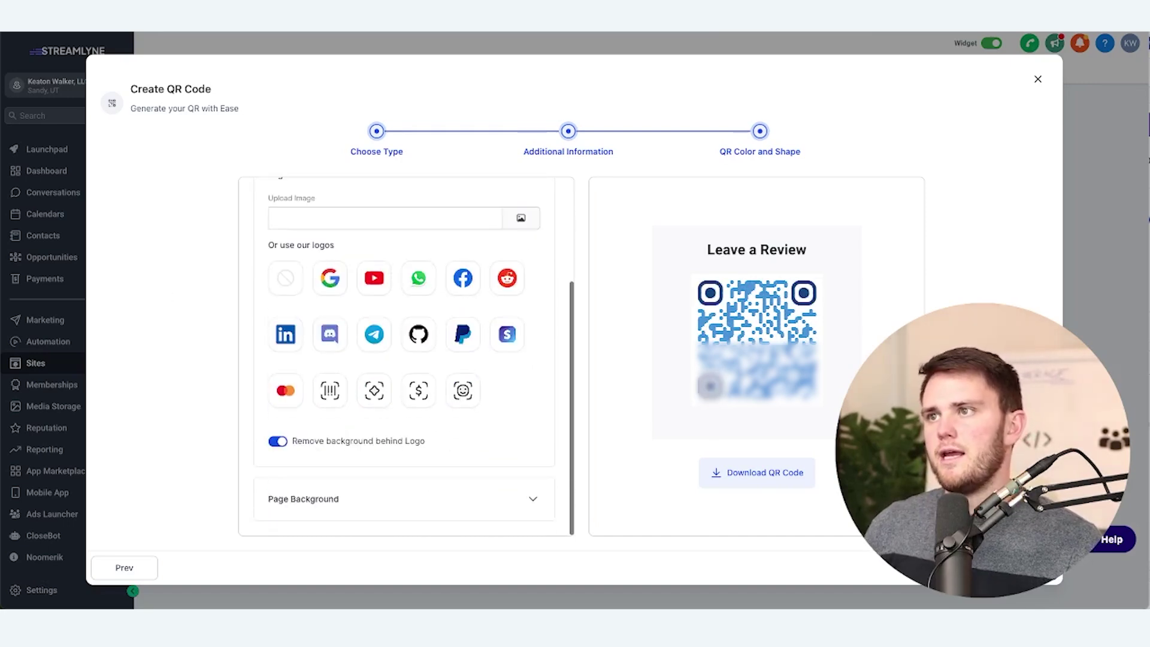
{"action": "left_click", "coordinate": [332, 288]}
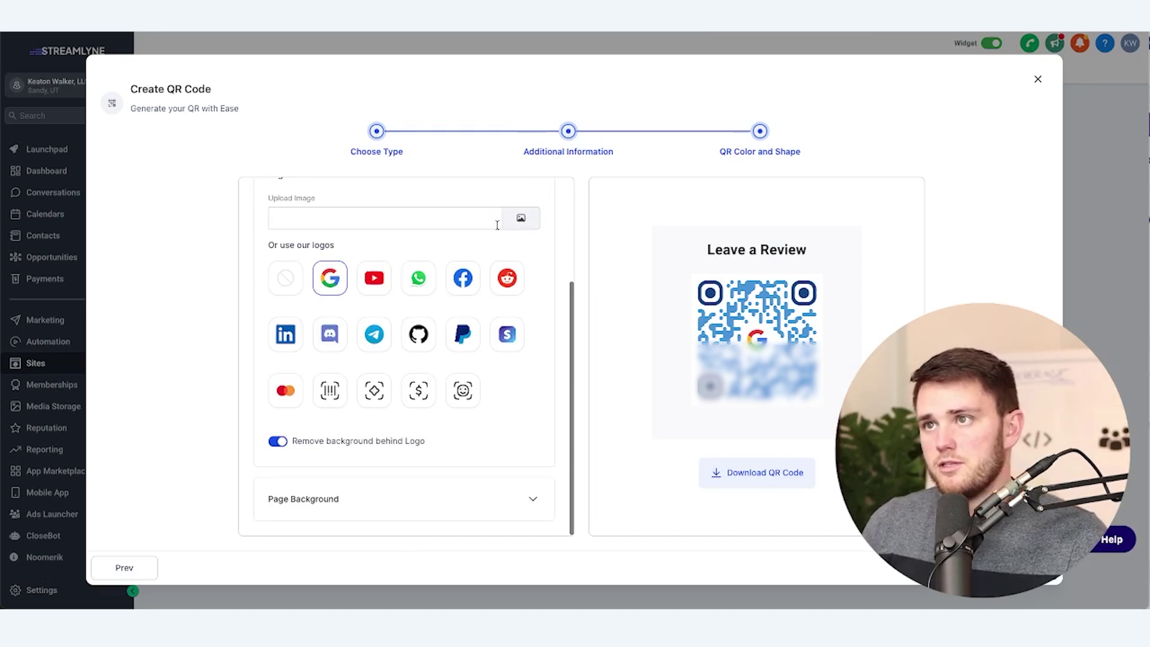
{"action": "left_click", "coordinate": [467, 401]}
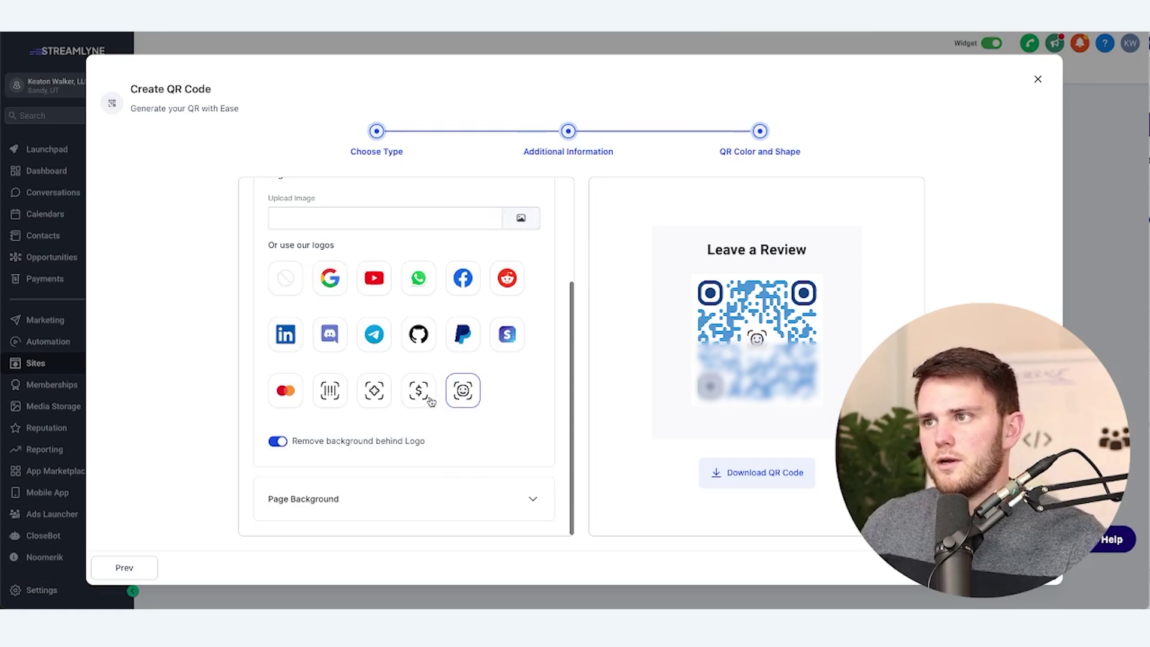
{"action": "left_click", "coordinate": [412, 400]}
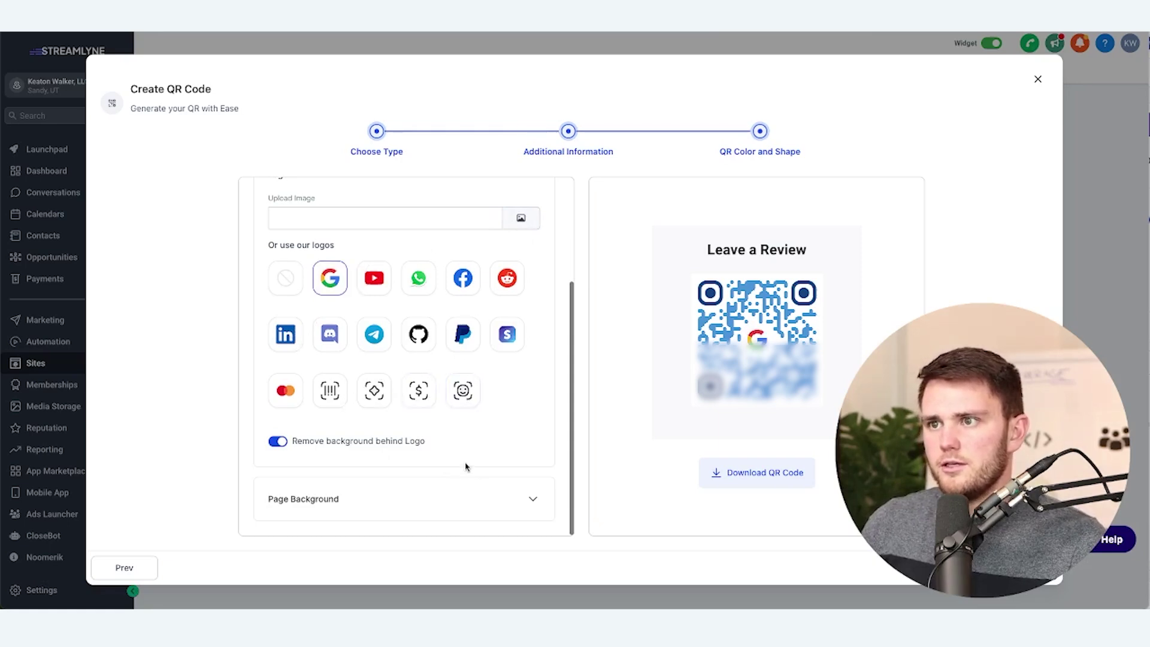
{"action": "left_click", "coordinate": [466, 498]}
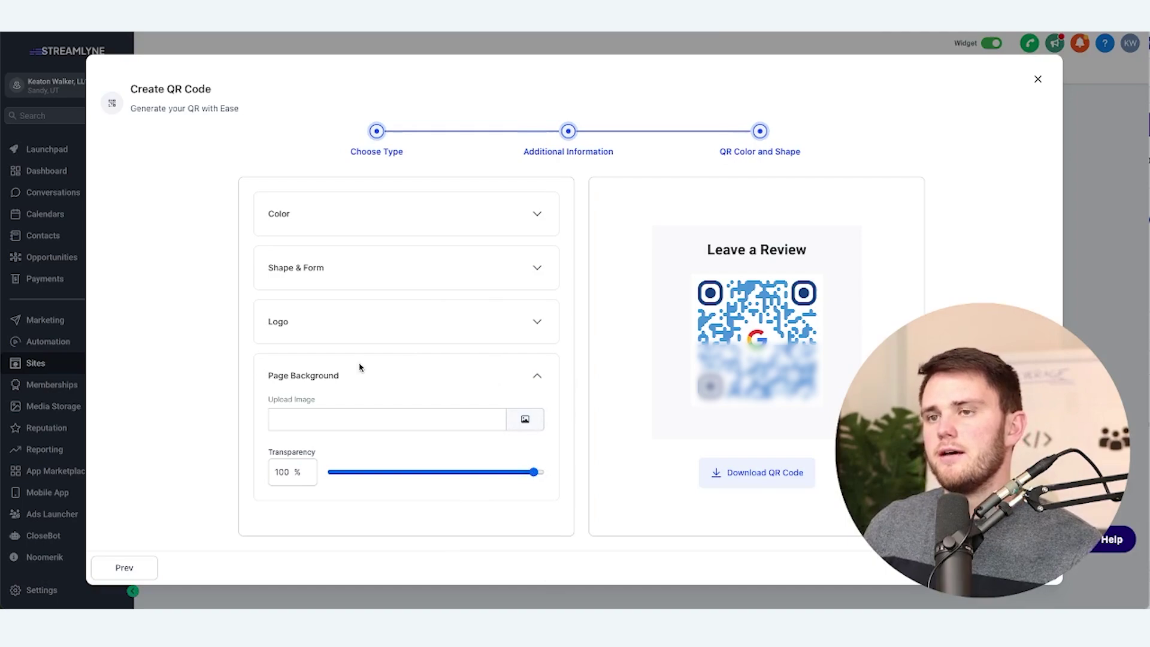
Set InstaStoryPost.png from Media Storage as the purple page background at 37% transparency
{"action": "left_click", "coordinate": [531, 421]}
{"action": "left_click", "coordinate": [755, 359]}
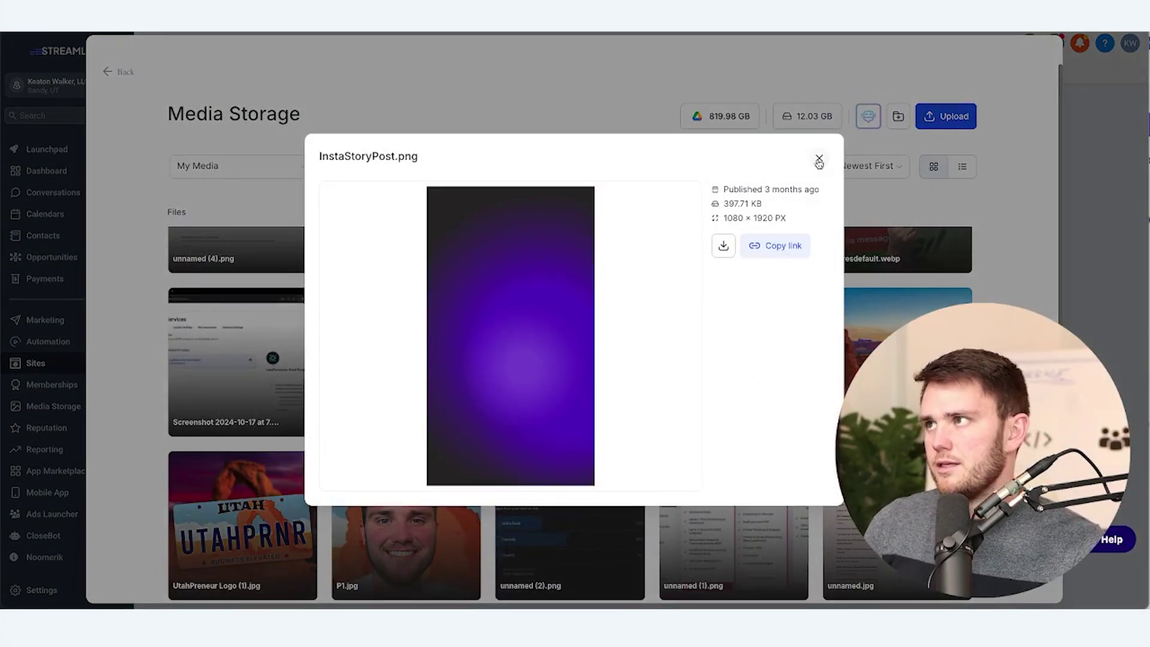
{"action": "left_click", "coordinate": [818, 157]}
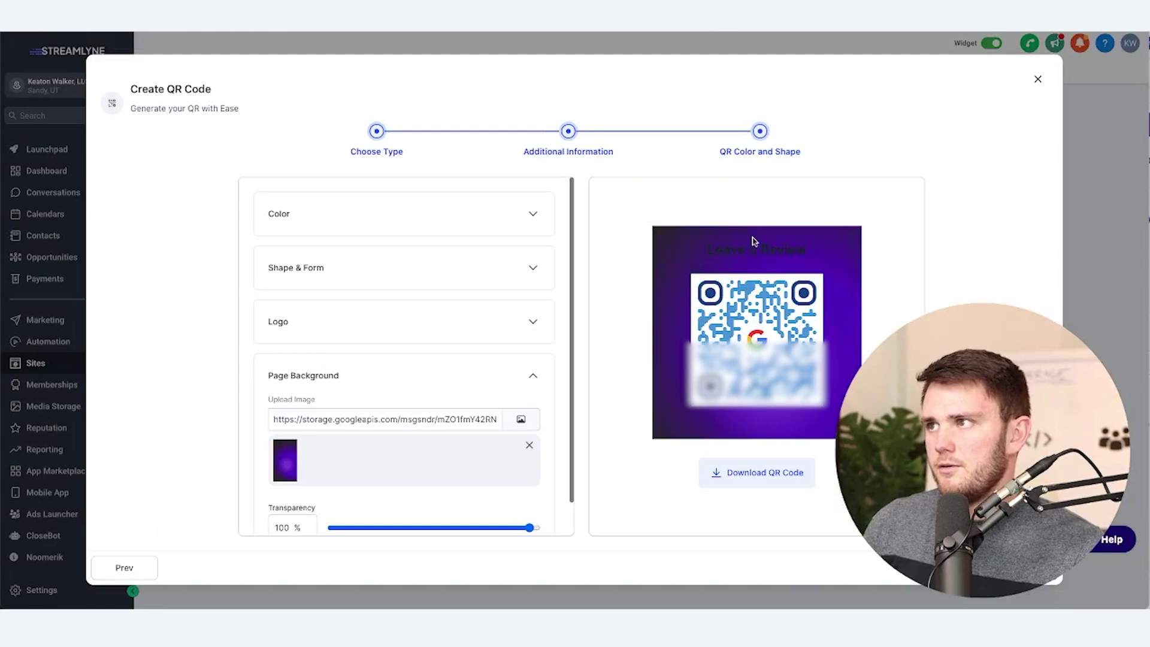
{"action": "left_click_drag", "start_coordinate": [704, 252], "coordinate": [870, 253]}
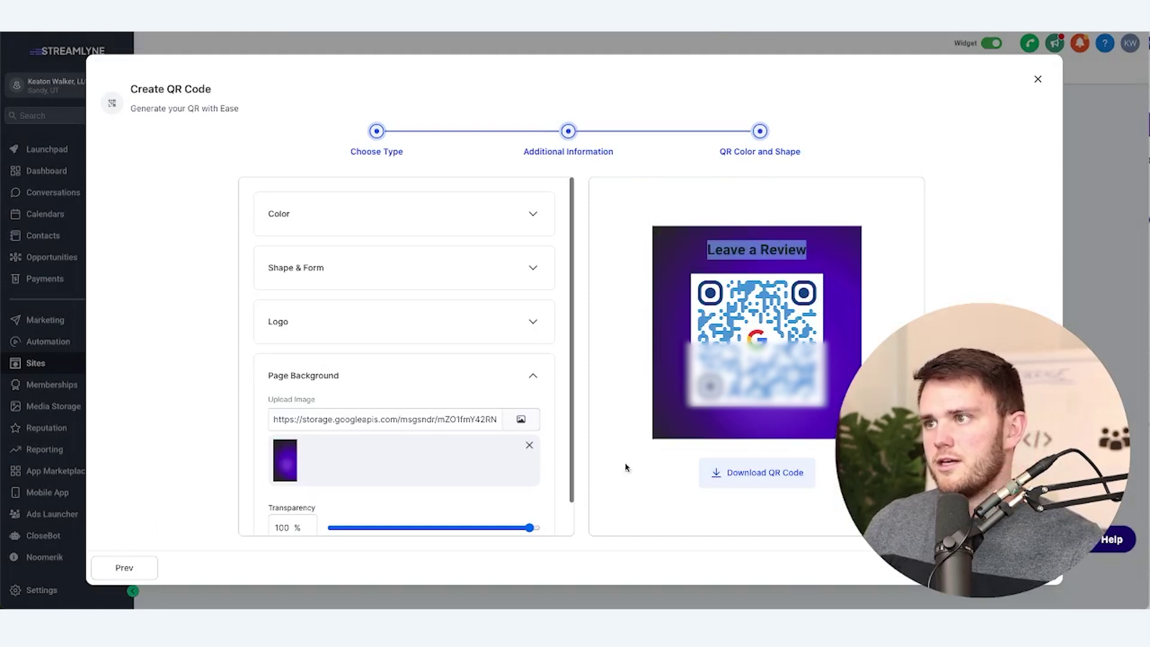
{"action": "scroll", "coordinate": [477, 337], "scroll_direction": "down", "scroll_amount": 1}
{"action": "left_click_drag", "start_coordinate": [530, 493], "coordinate": [409, 492]}
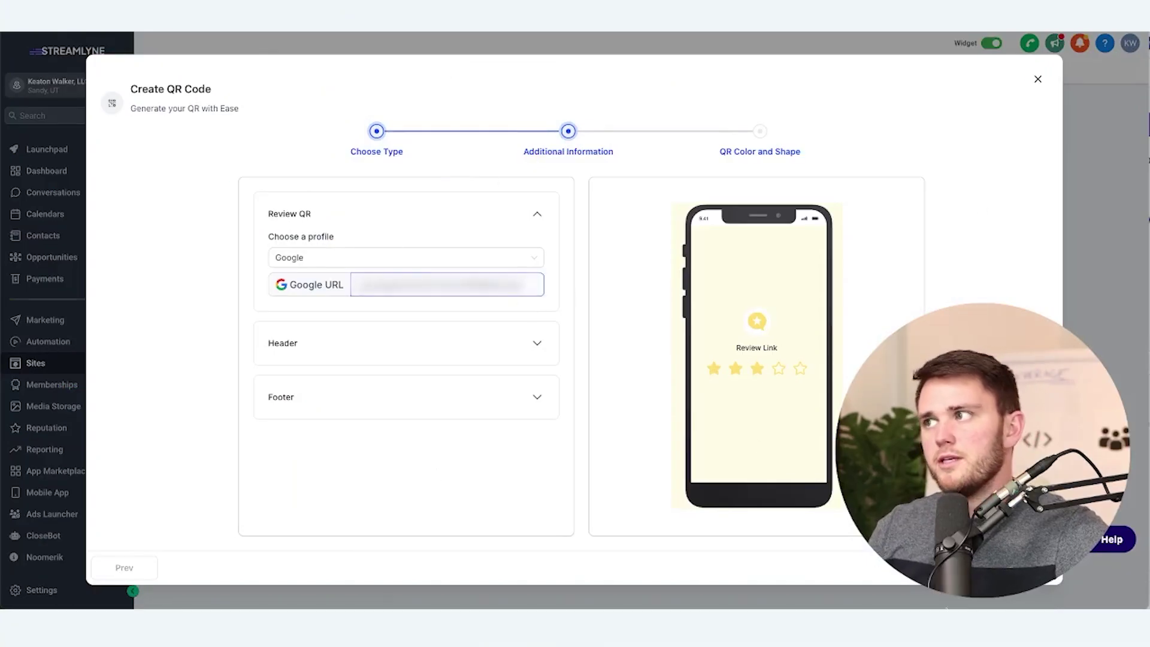
Advance the Review Test QR code to the QR Color and Shape step
{"action": "left_click", "coordinate": [1021, 567]}
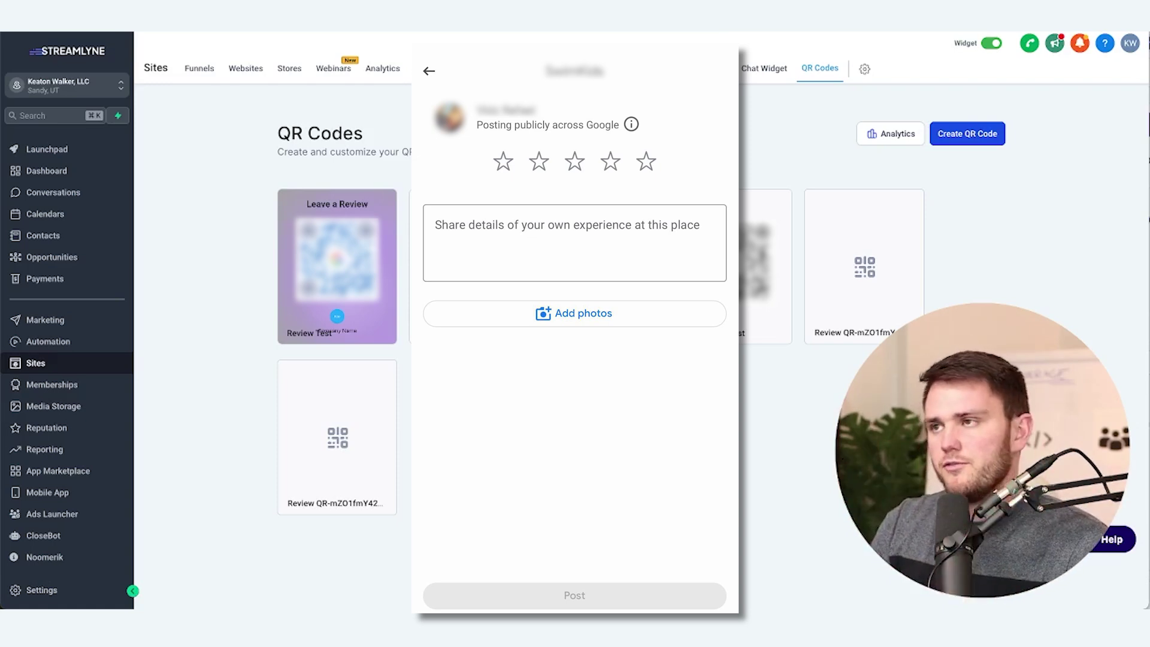
{"action": "left_click", "coordinate": [967, 134]}
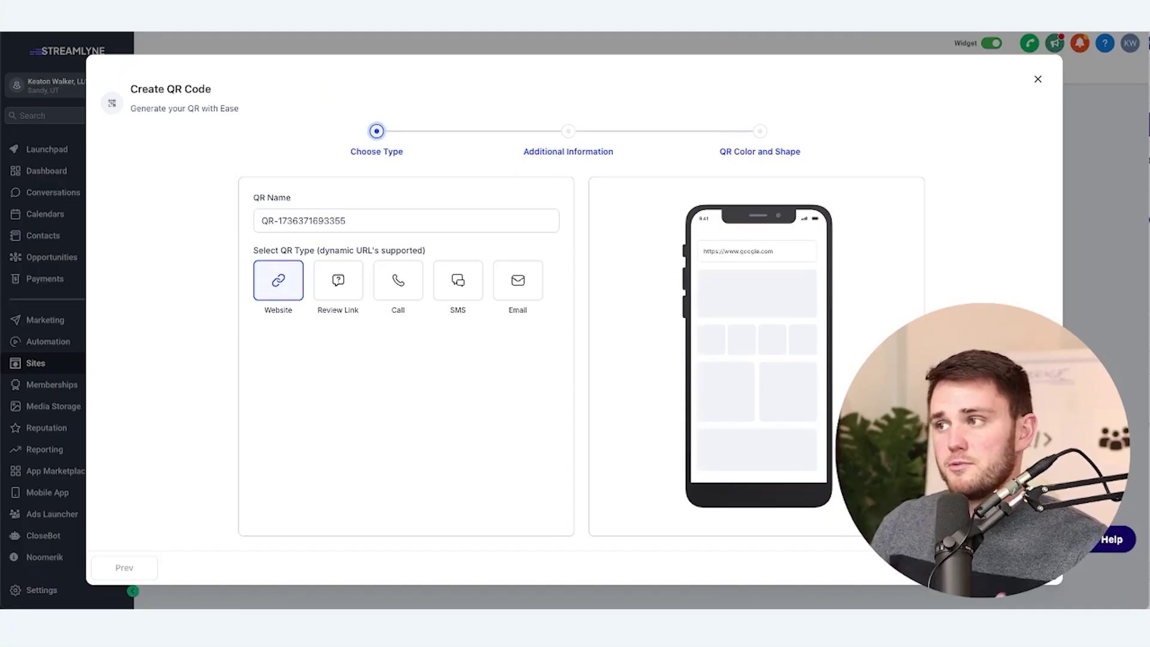
{"action": "left_click", "coordinate": [403, 256]}
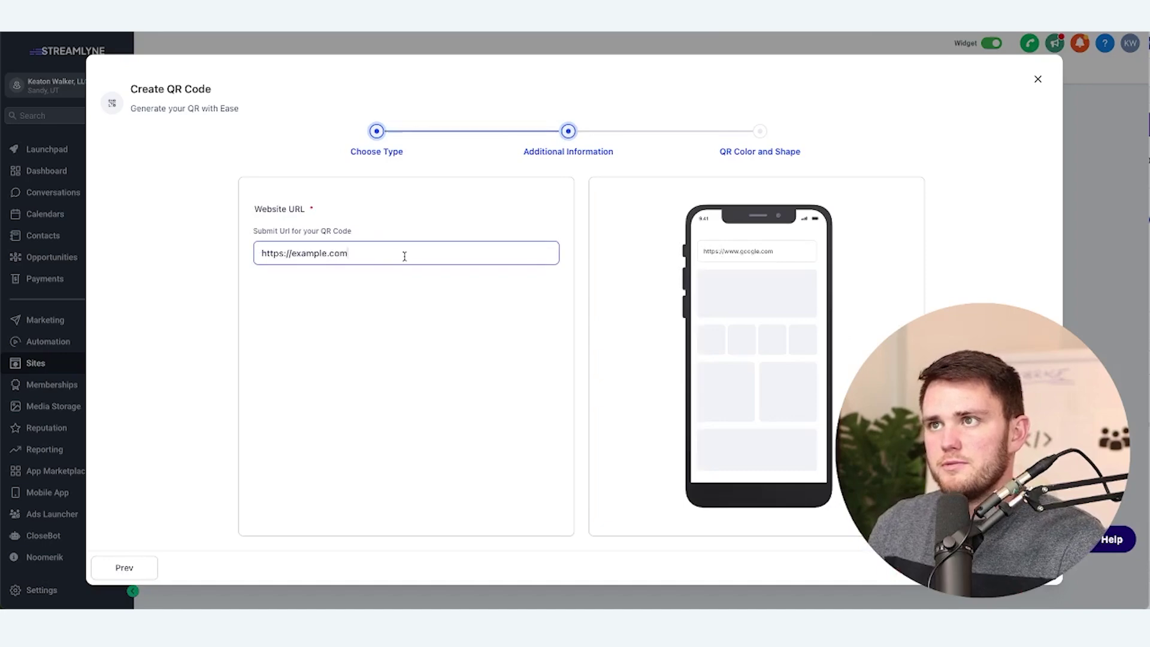
{"action": "left_click", "coordinate": [1024, 568]}
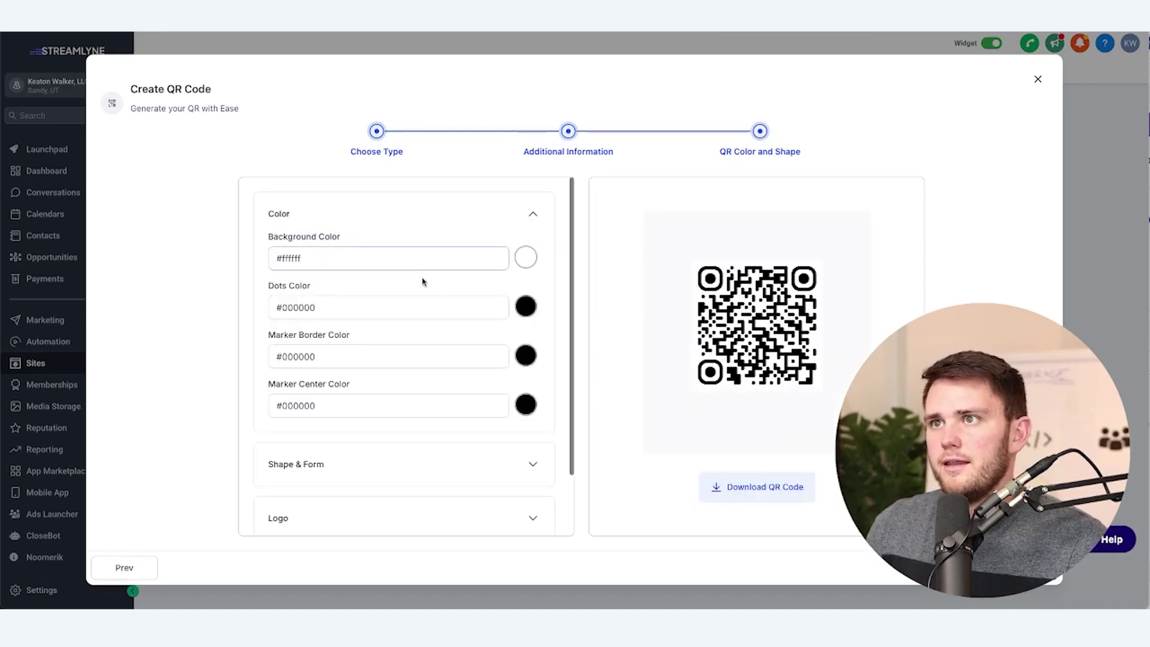
{"action": "scroll", "coordinate": [423, 277], "scroll_direction": "down", "scroll_amount": 2}
{"action": "left_click", "coordinate": [381, 393]}
{"action": "left_click", "coordinate": [390, 446]}
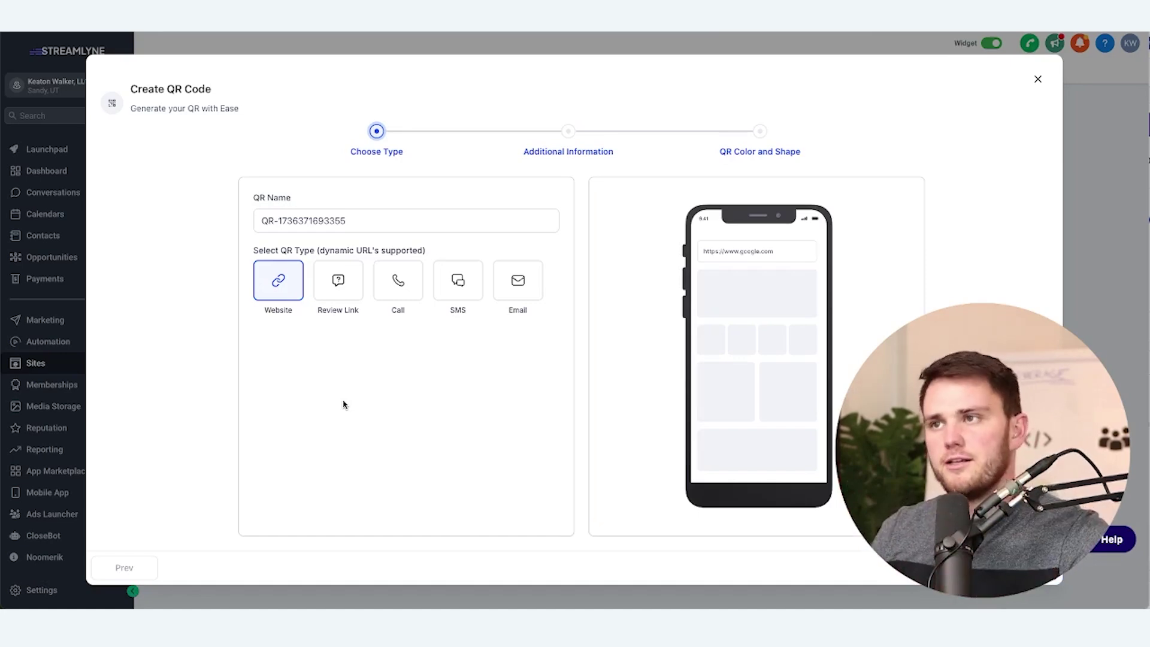
Make a Call-type QR code holding the business phone number and advance to colour and shape
{"action": "left_click", "coordinate": [398, 281]}
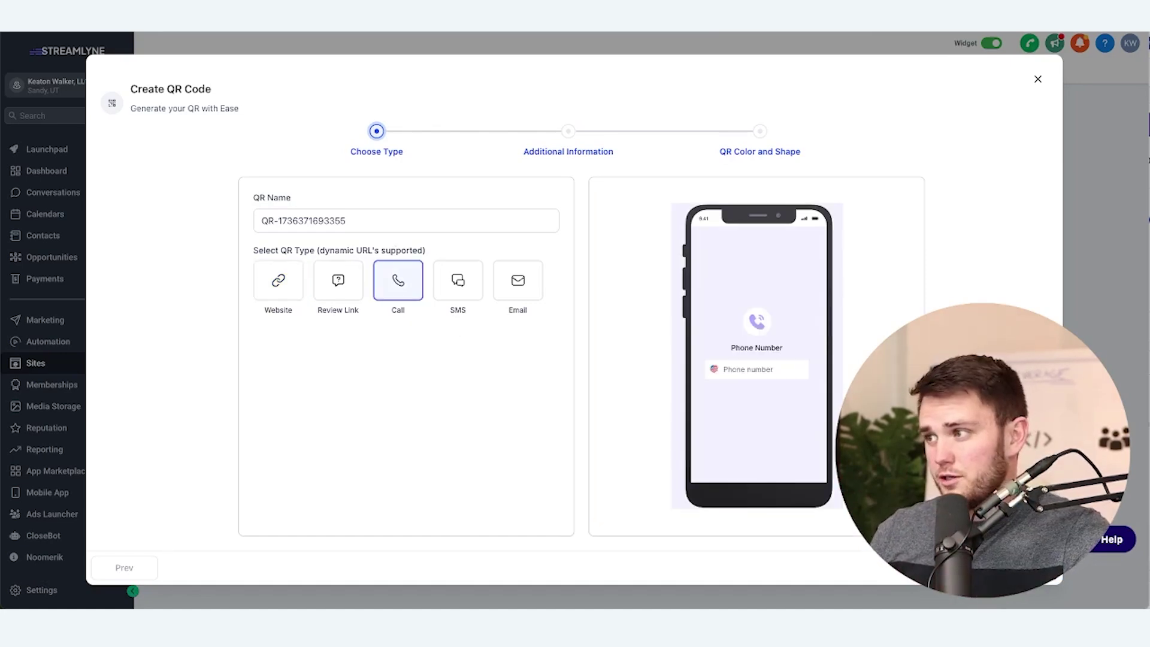
{"action": "left_click", "coordinate": [527, 232]}
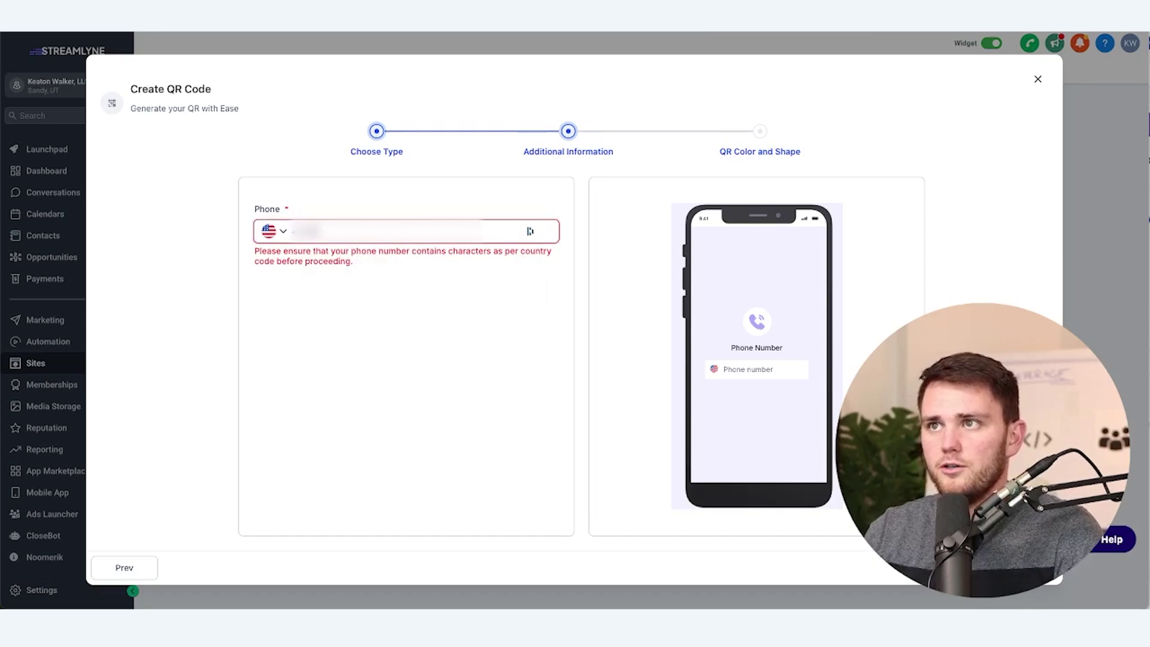
{"action": "key", "text": "ctrl+v"}
{"action": "key", "text": "ctrl+a"}
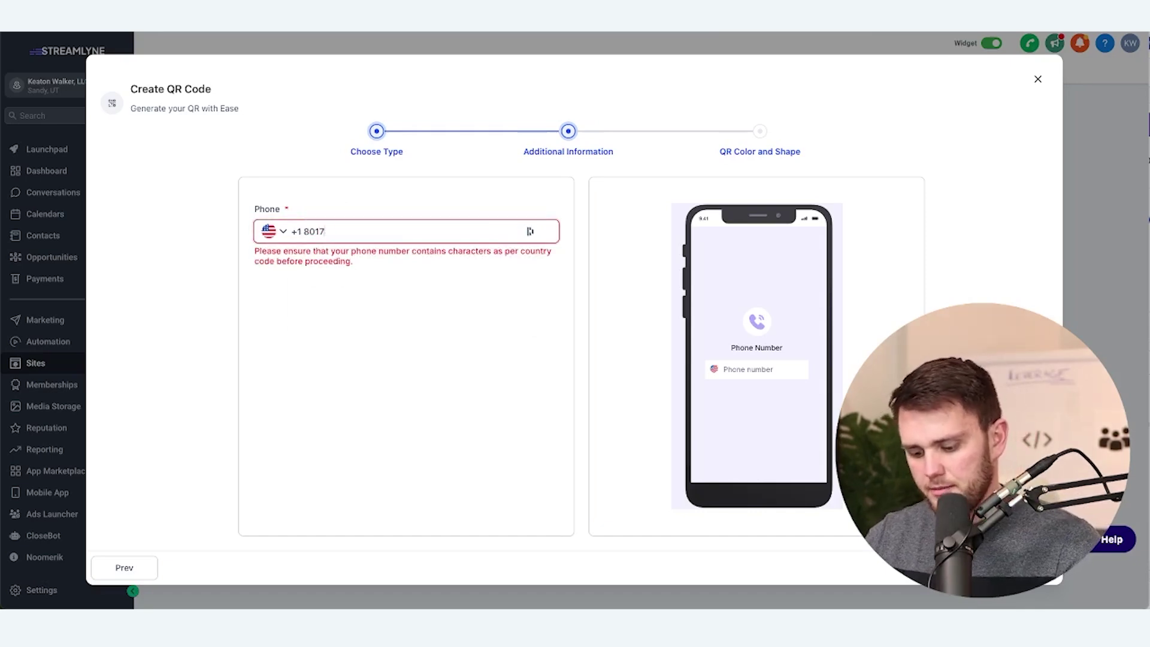
{"action": "key", "text": "Return"}
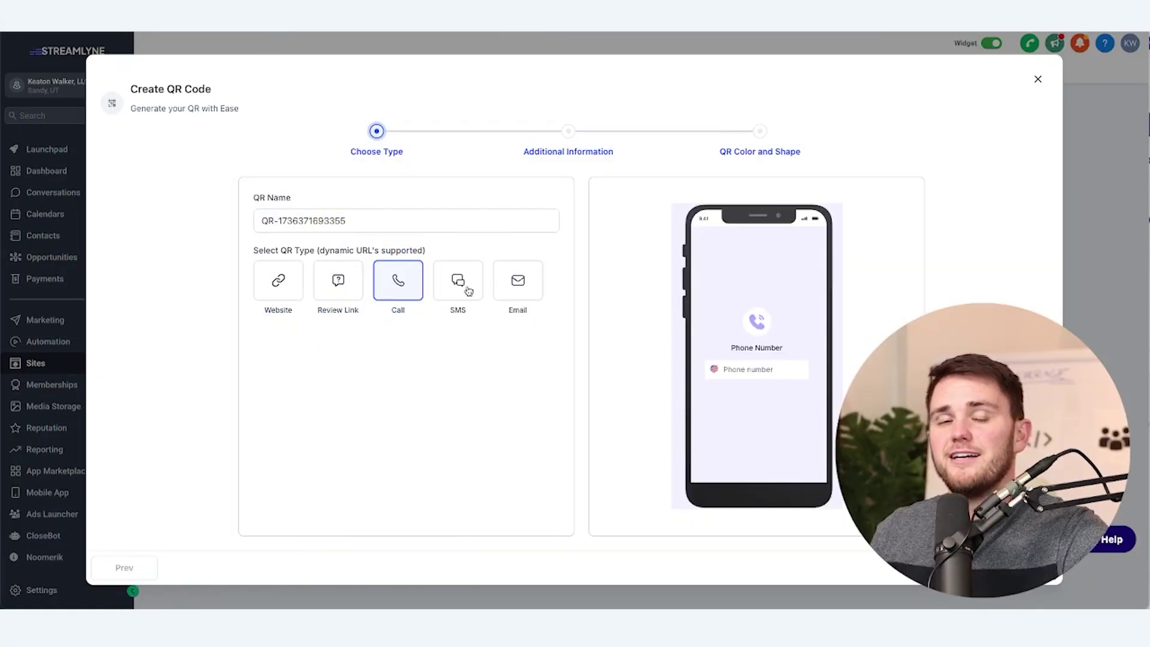
Make an SMS QR code with a phone number and a 'Giv…' giveaway message, then continue to styling
{"action": "left_click", "coordinate": [468, 291]}
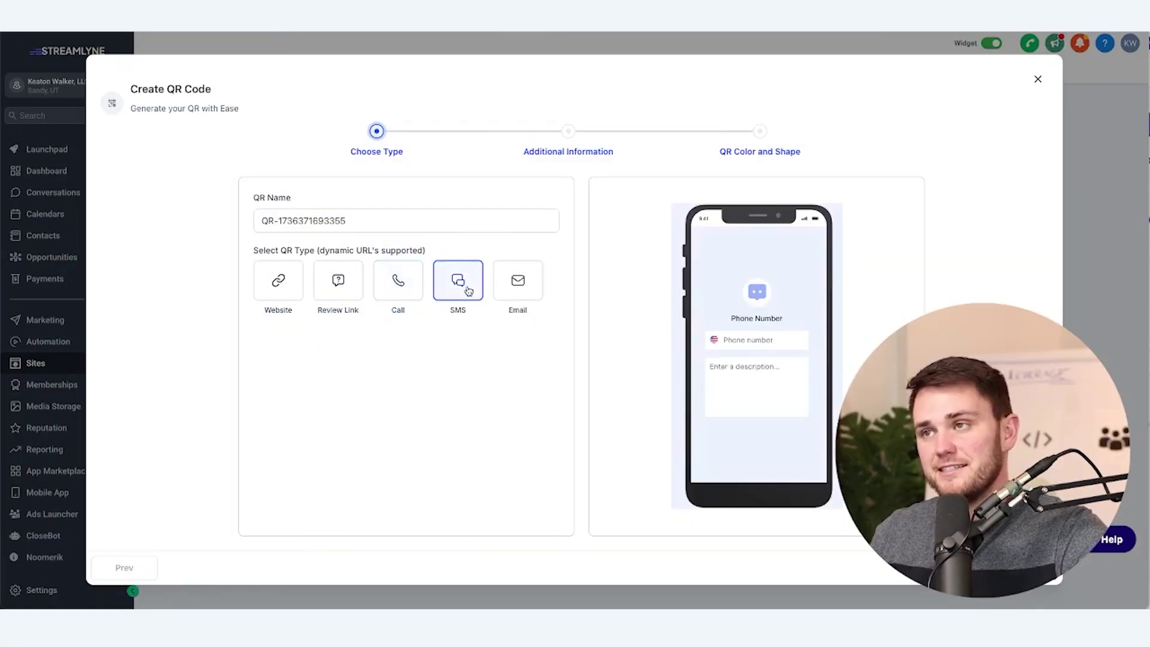
{"action": "left_click", "coordinate": [1021, 567]}
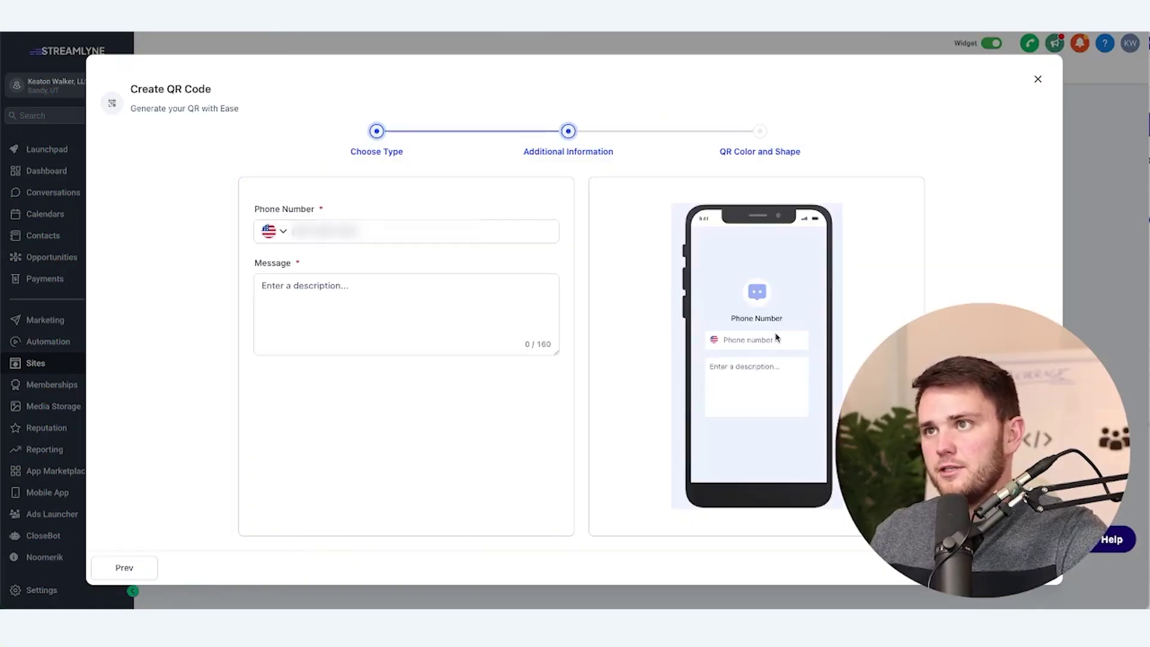
{"action": "left_click", "coordinate": [530, 231]}
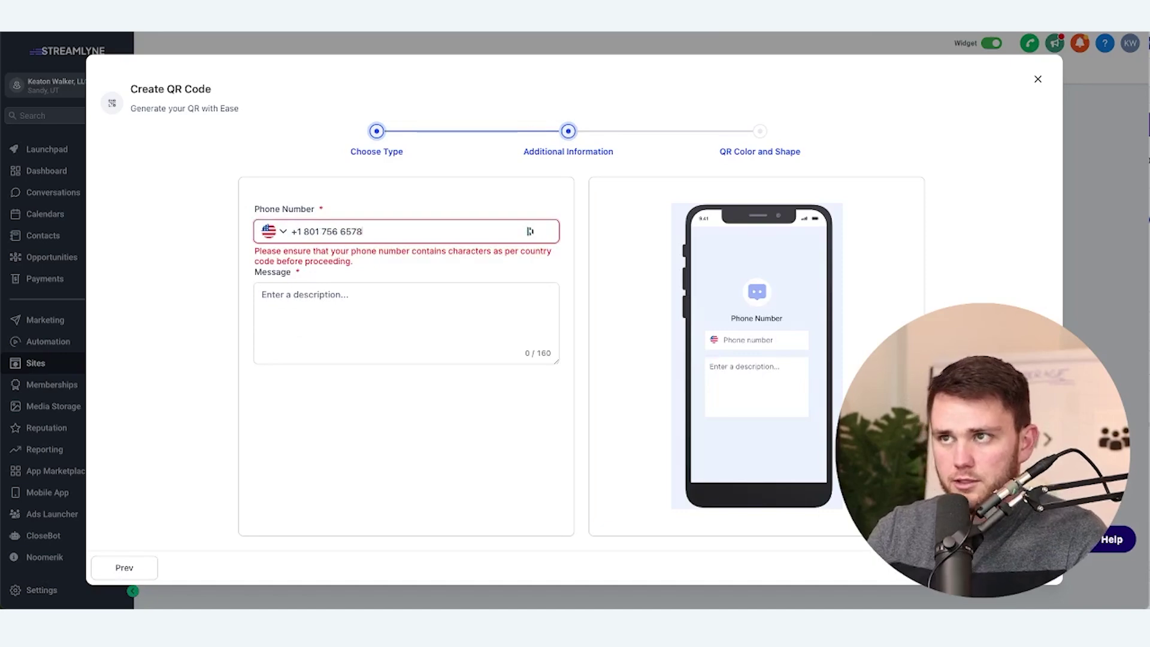
{"action": "left_click", "coordinate": [329, 310]}
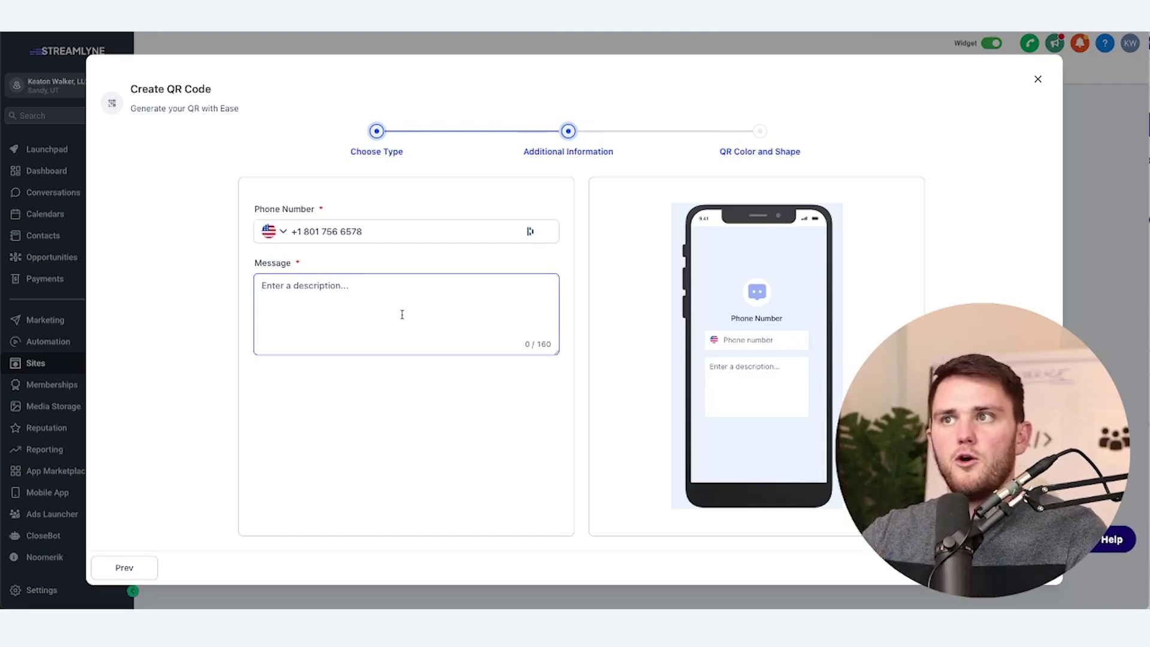
{"action": "type", "text": "Giveaway"}
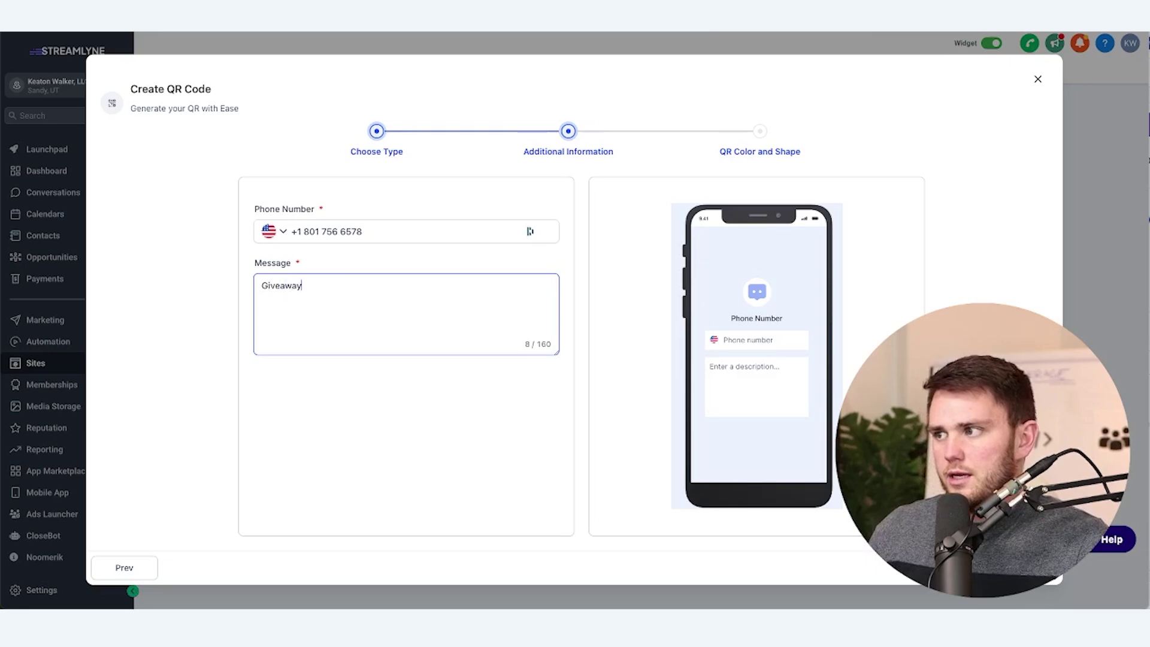
{"action": "left_click", "coordinate": [1021, 568]}
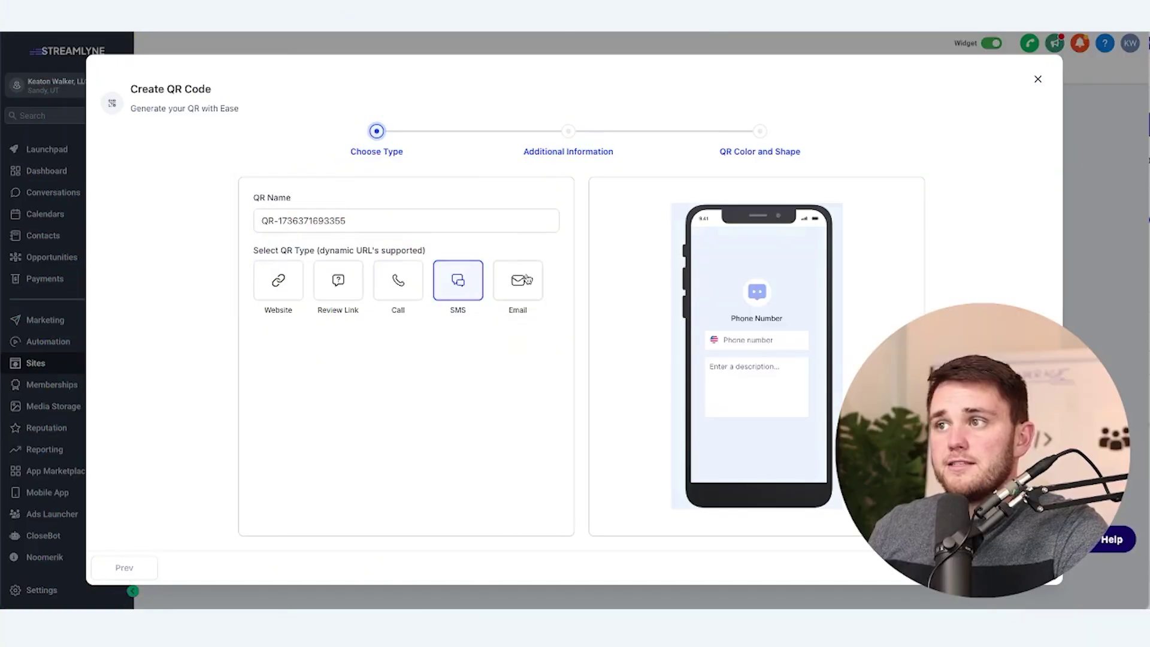
Switch the QR type to Email and look over its email, subject and message fields
{"action": "left_click", "coordinate": [515, 277]}
{"action": "left_click", "coordinate": [283, 232]}
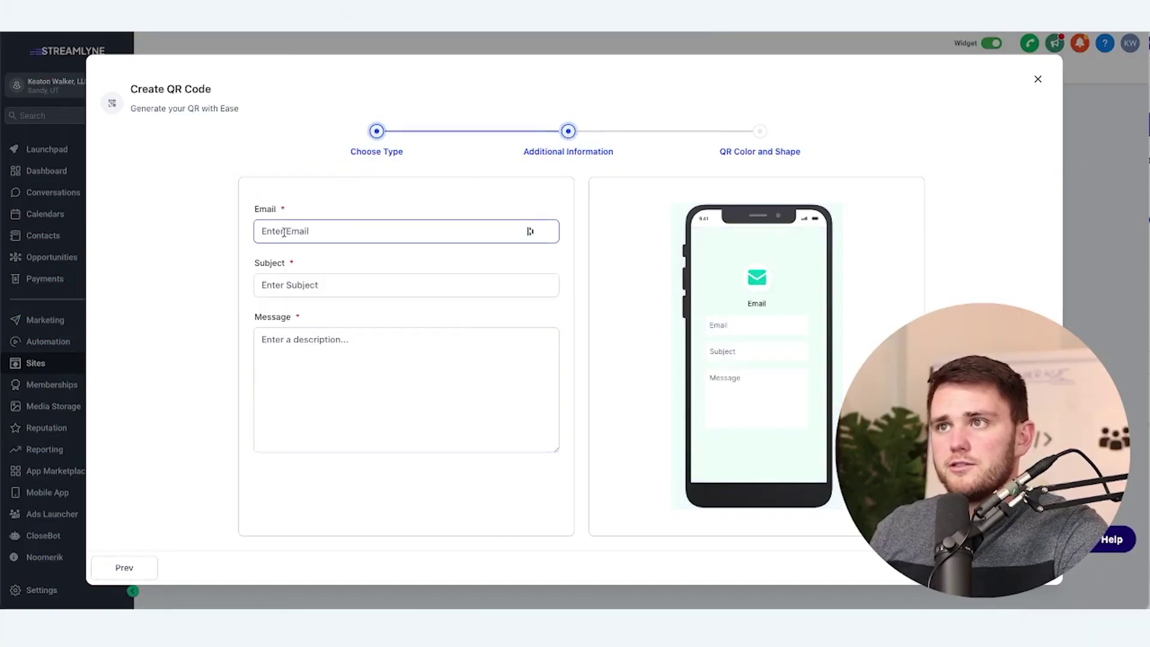
{"action": "left_click", "coordinate": [354, 282]}
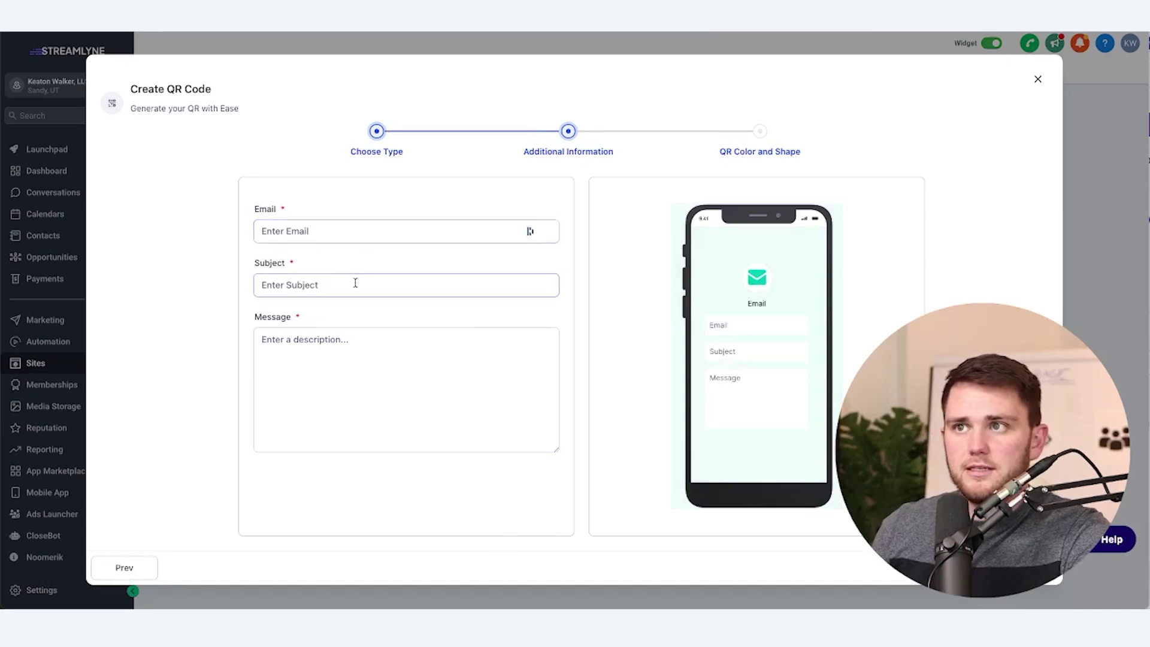
{"action": "left_click", "coordinate": [353, 355]}
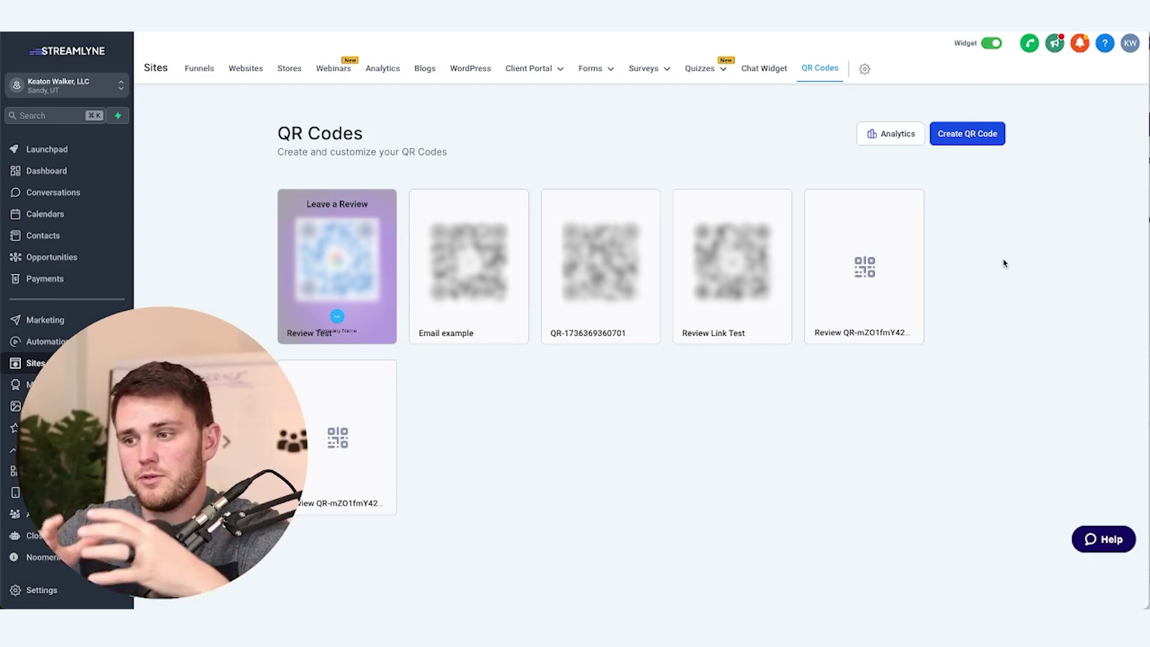
Open QR scan analytics and check the date range and QR code filter options
{"action": "left_click", "coordinate": [893, 137]}
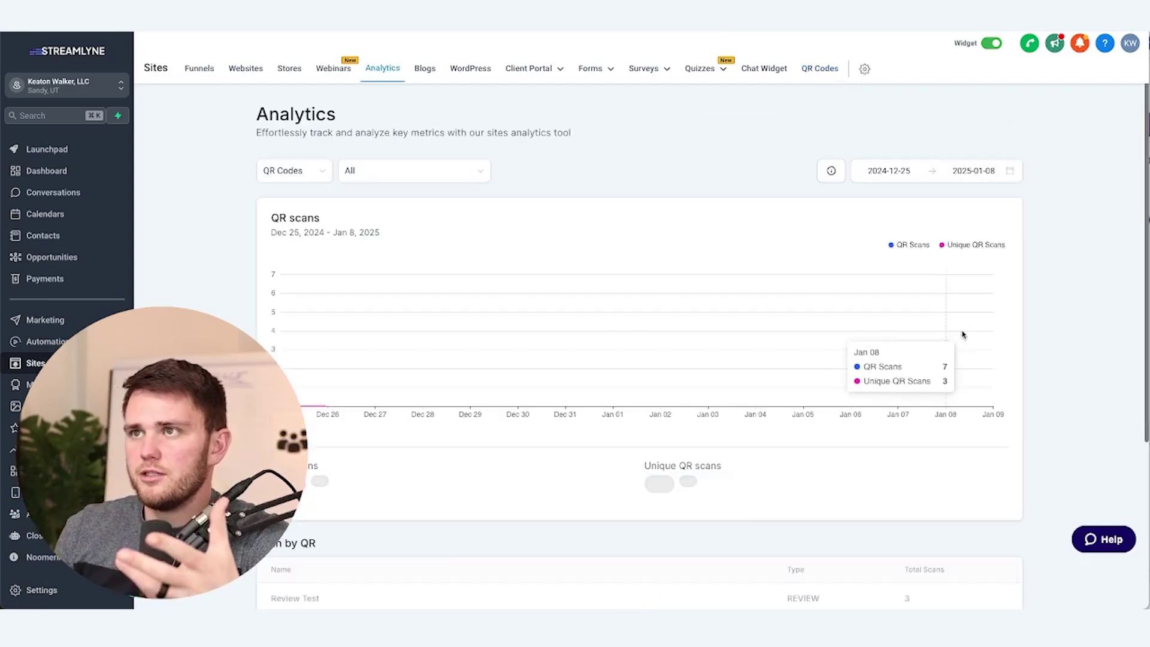
{"action": "left_click", "coordinate": [945, 180]}
{"action": "left_click", "coordinate": [906, 134]}
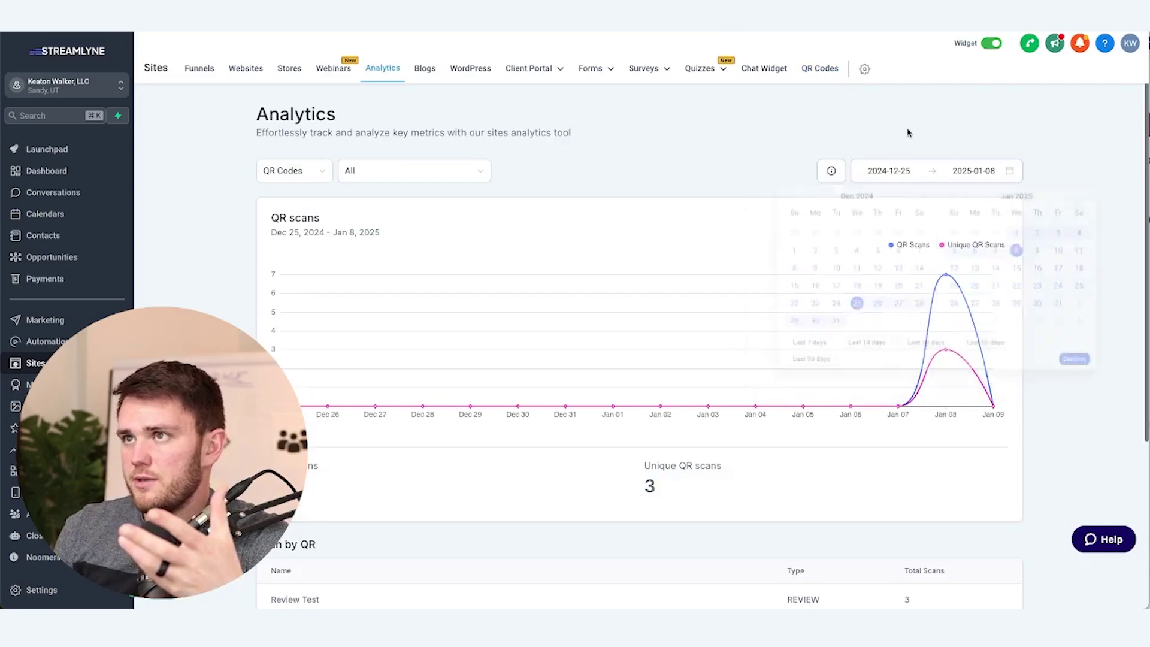
{"action": "left_click", "coordinate": [418, 174]}
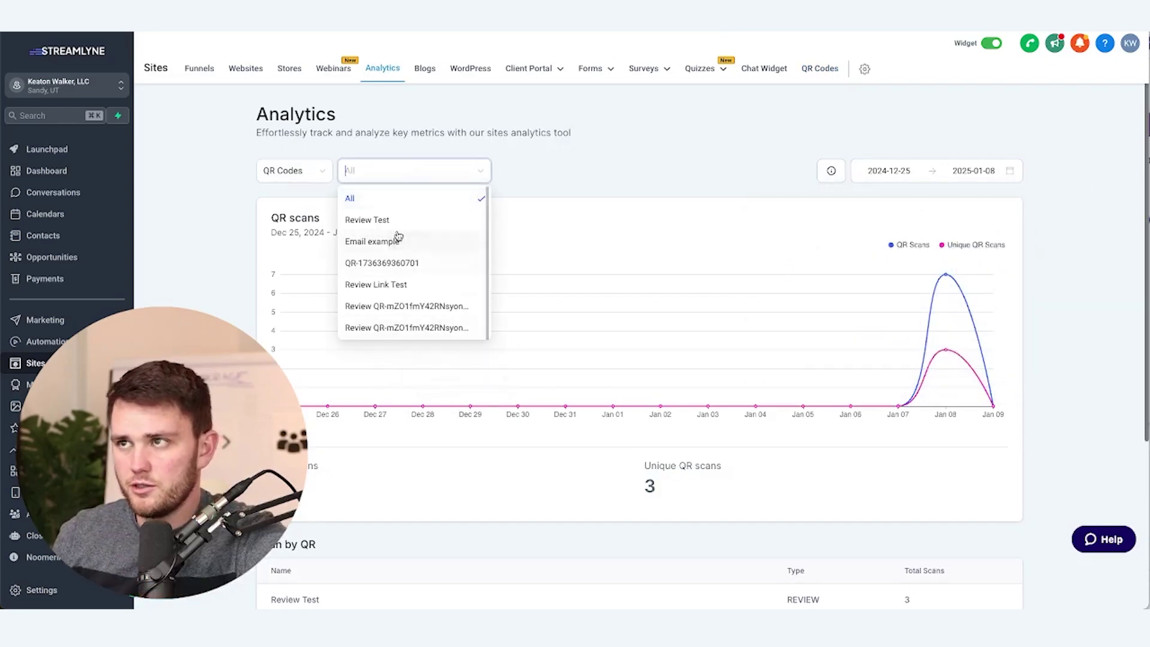
Scroll down to review per-code scan totals in the Scan by QR table
{"action": "scroll", "coordinate": [259, 270], "scroll_direction": "down", "scroll_amount": 1}
{"action": "scroll", "coordinate": [261, 272], "scroll_direction": "down", "scroll_amount": 2}
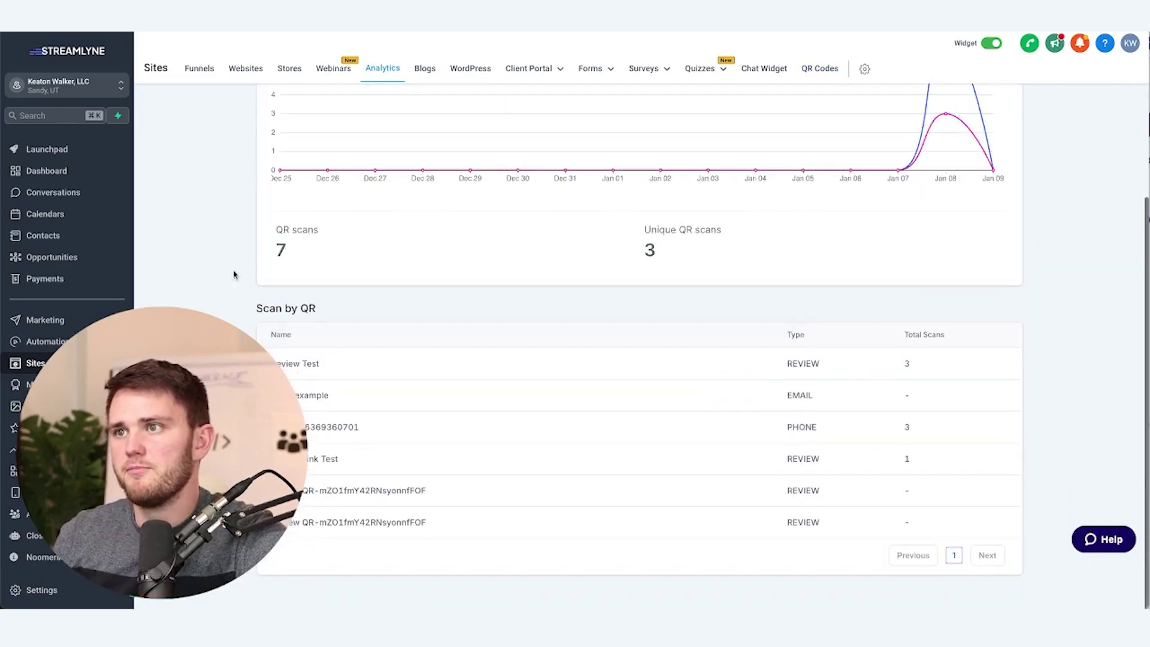
{"action": "left_click_drag", "start_coordinate": [292, 374], "coordinate": [829, 513]}
{"action": "left_click", "coordinate": [1069, 419]}
{"action": "scroll", "coordinate": [1065, 416], "scroll_direction": "up", "scroll_amount": 3}
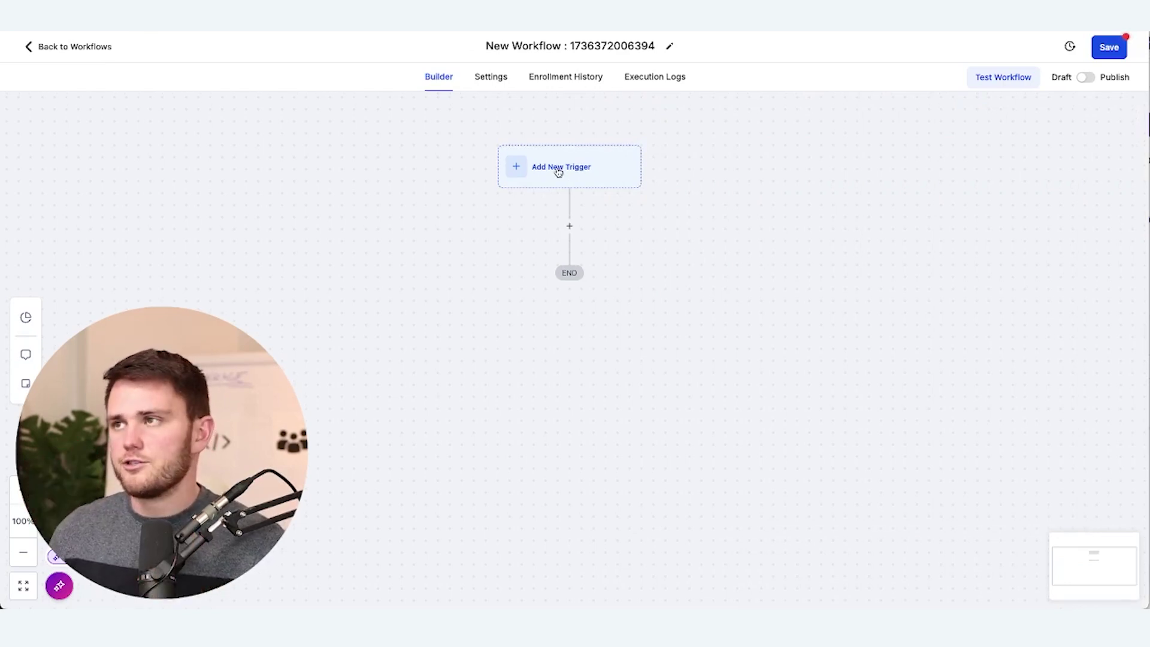
{"action": "left_click", "coordinate": [558, 168]}
{"action": "type", "text": "review"}
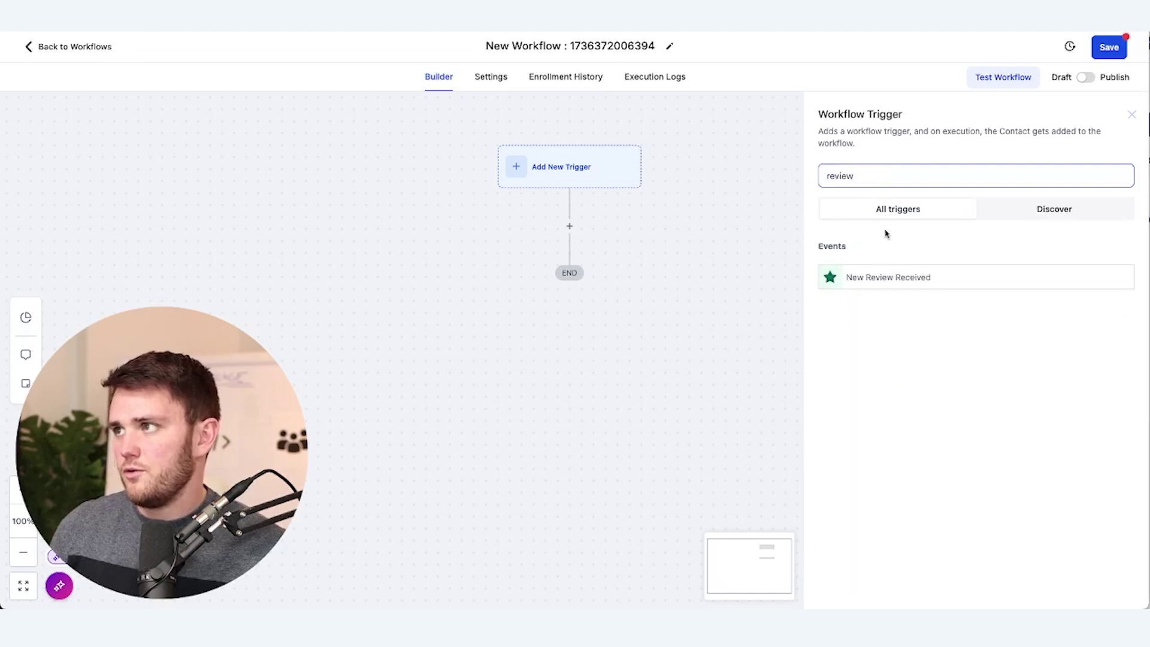
{"action": "left_click", "coordinate": [891, 282]}
{"action": "left_click", "coordinate": [649, 288]}
{"action": "left_click", "coordinate": [665, 303]}
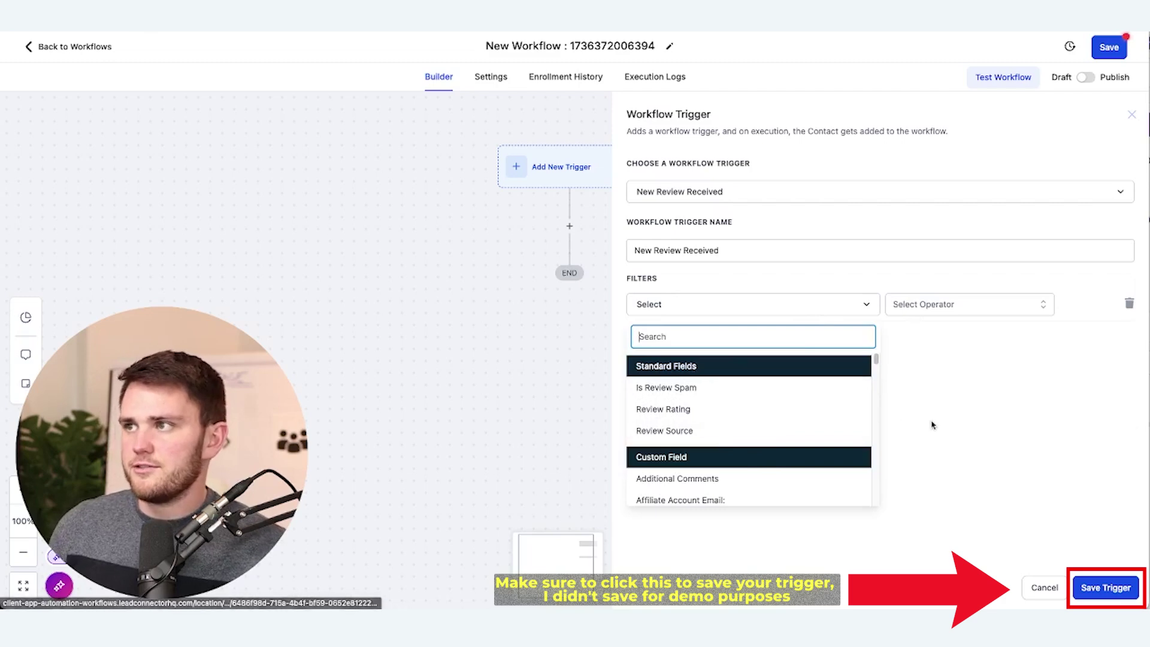
{"action": "left_click", "coordinate": [951, 318]}
{"action": "left_click", "coordinate": [952, 306]}
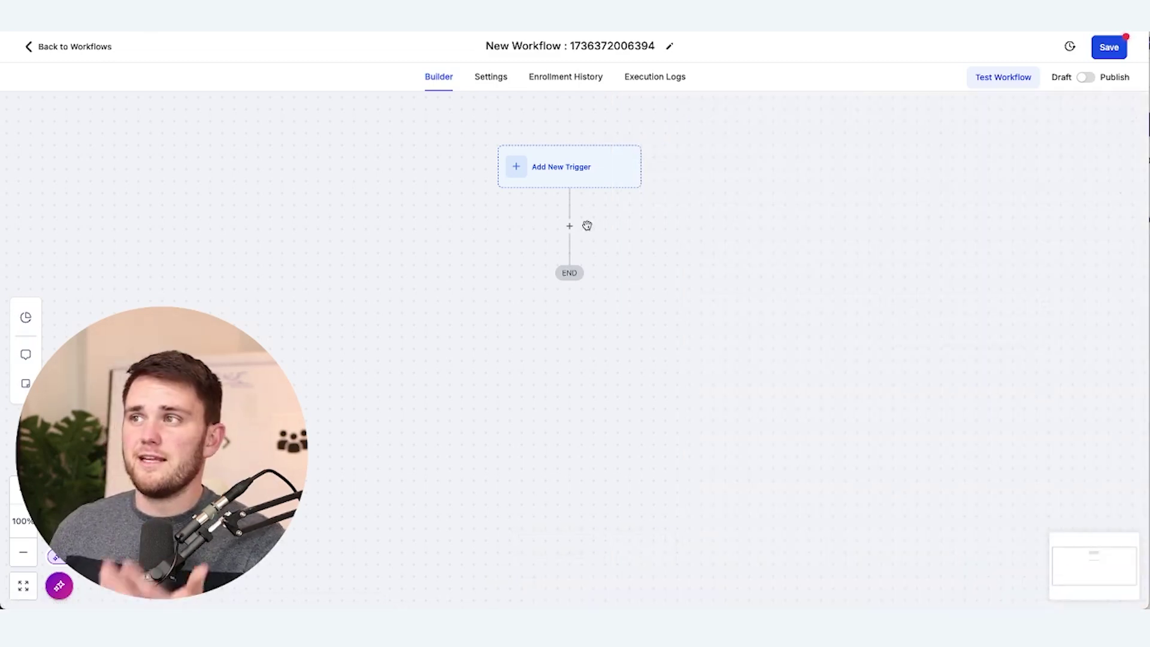
{"action": "left_click", "coordinate": [569, 226]}
{"action": "scroll", "coordinate": [956, 402], "scroll_direction": "down", "scroll_amount": 2}
{"action": "scroll", "coordinate": [956, 403], "scroll_direction": "down", "scroll_amount": 20}
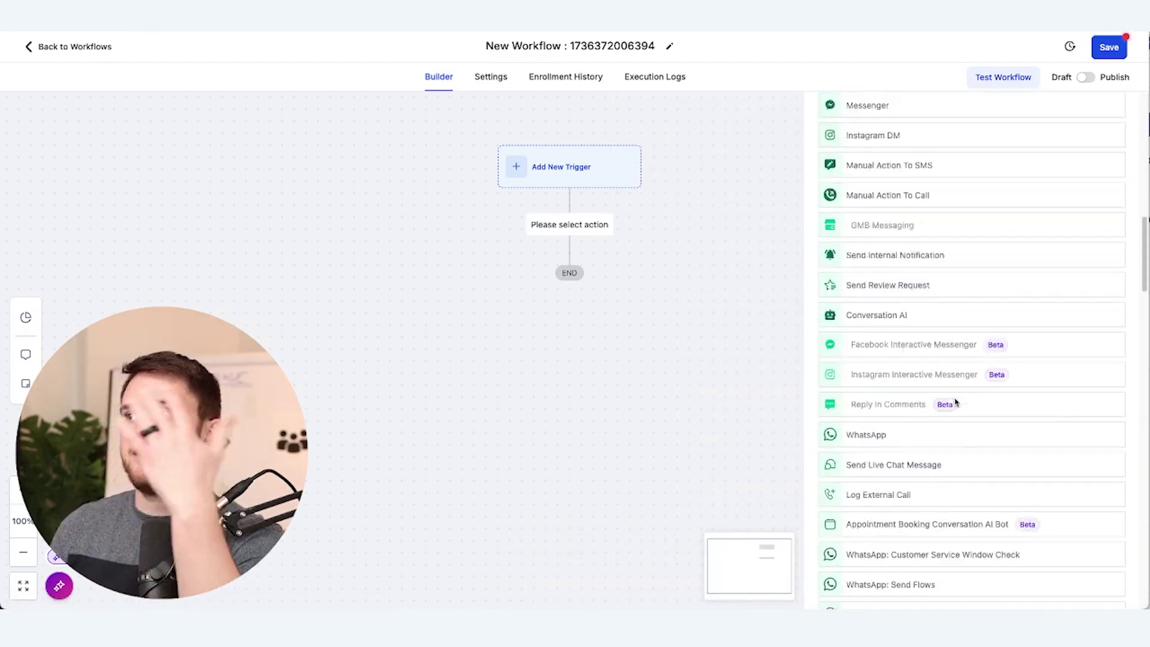
{"action": "scroll", "coordinate": [956, 402], "scroll_direction": "up", "scroll_amount": 20}
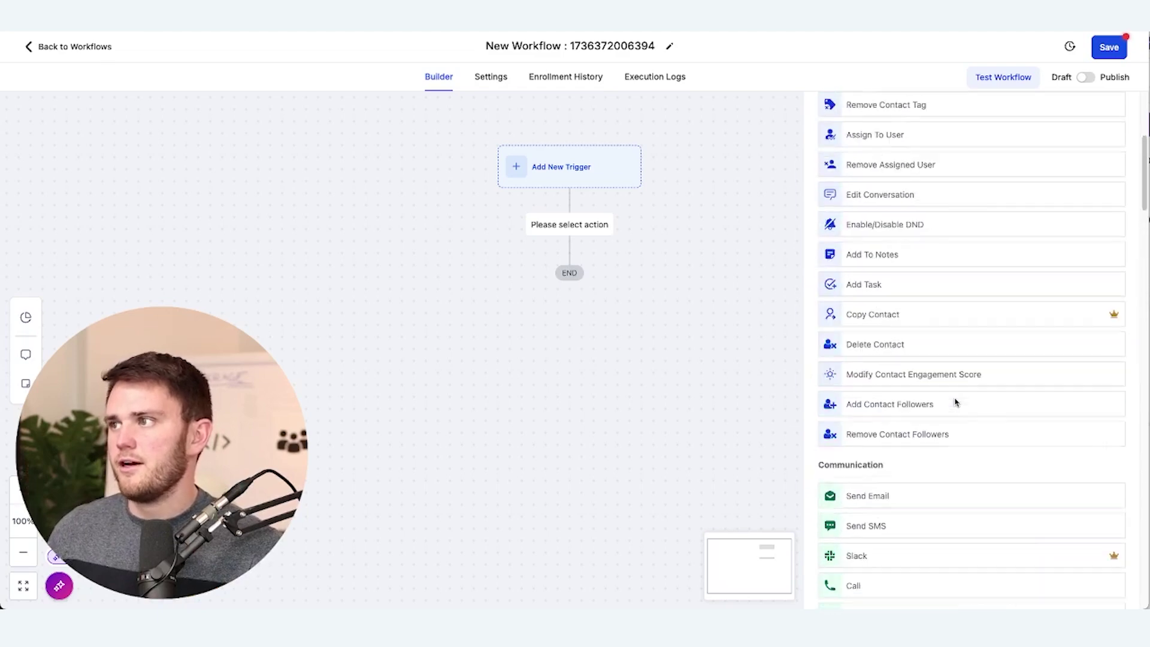
{"action": "scroll", "coordinate": [978, 318], "scroll_direction": "up", "scroll_amount": 5}
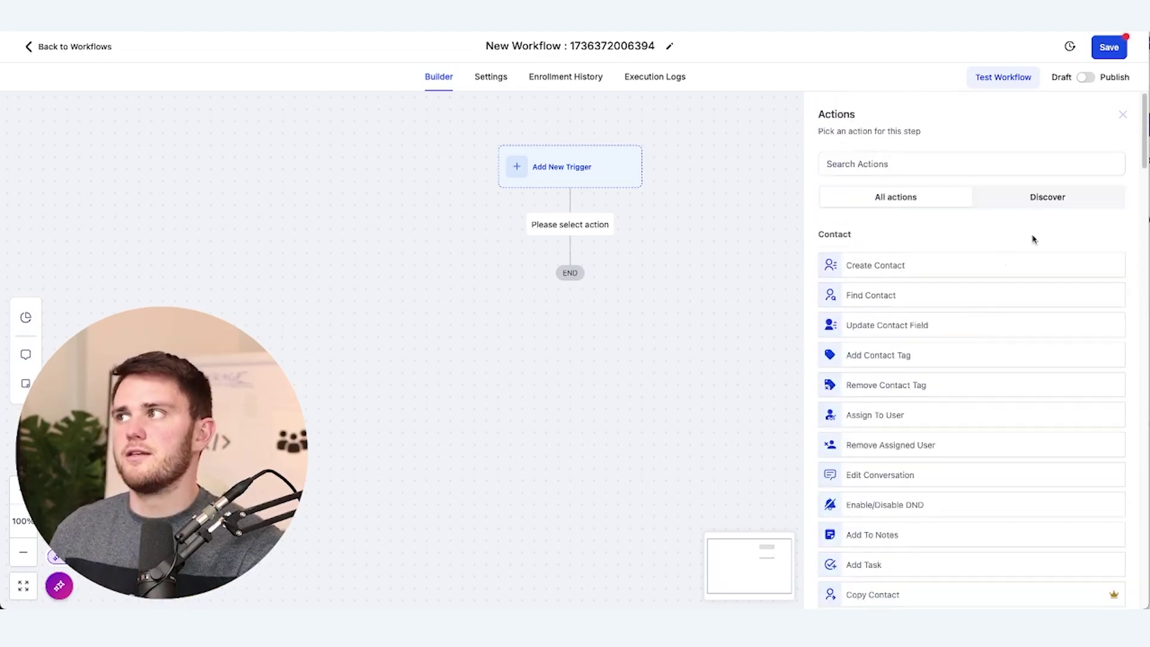
{"action": "left_click", "coordinate": [1122, 115]}
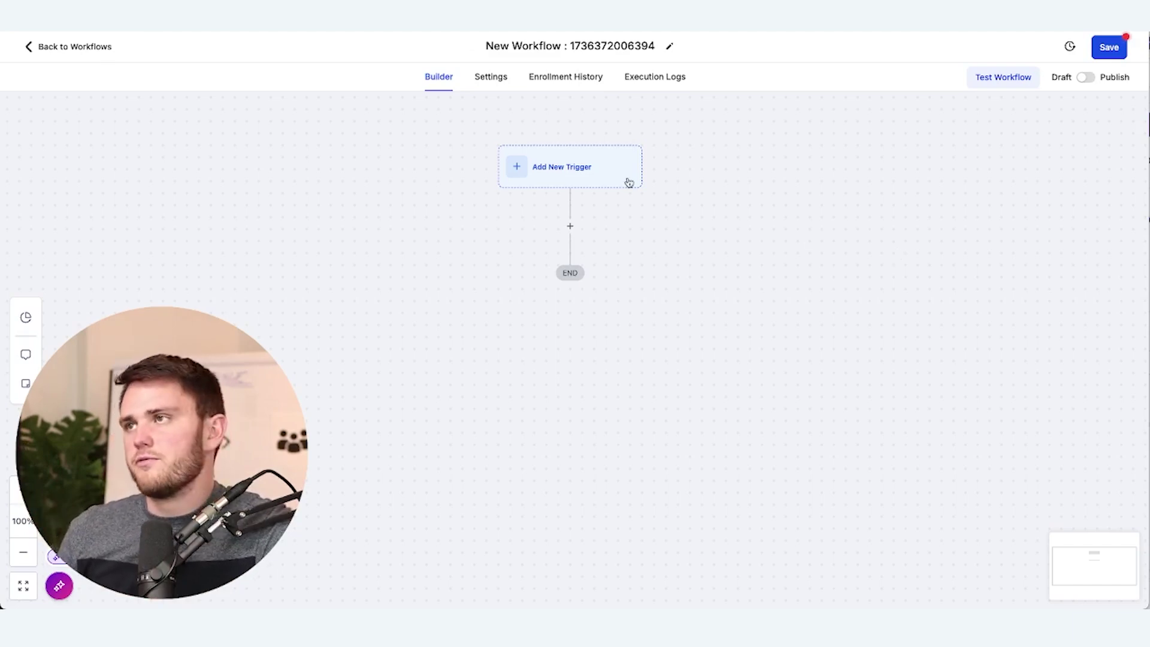
Add a Form Submitted trigger filtered to 'Form is Simple Form' and save it
{"action": "left_click", "coordinate": [570, 177]}
{"action": "type", "text": "form"}
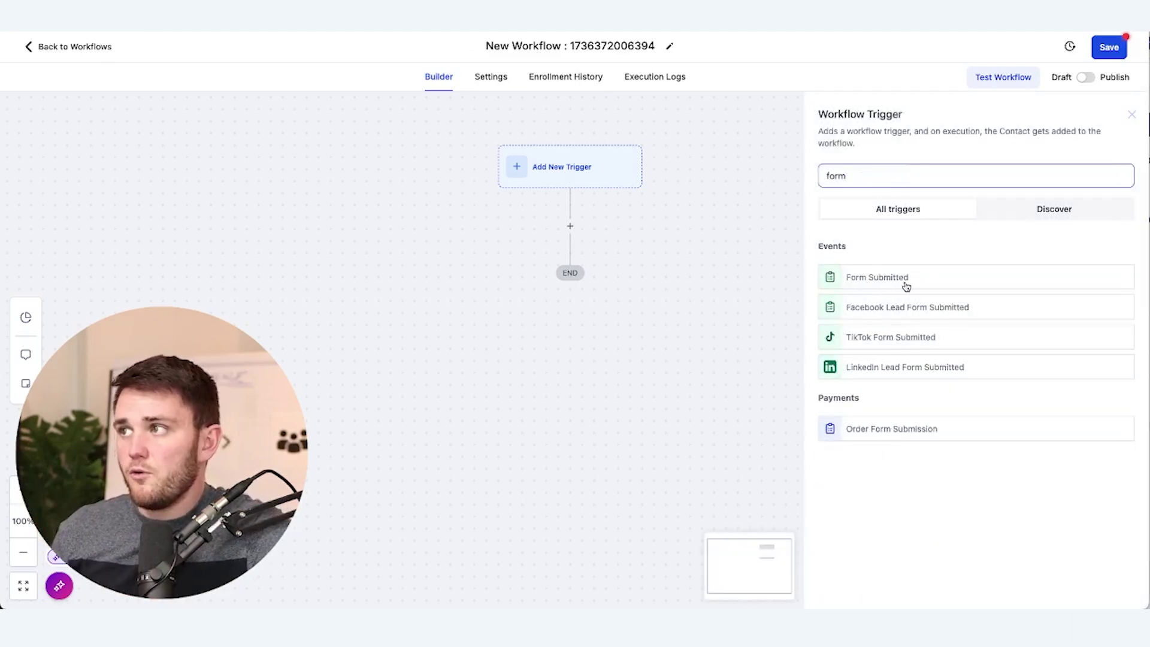
{"action": "left_click", "coordinate": [907, 283]}
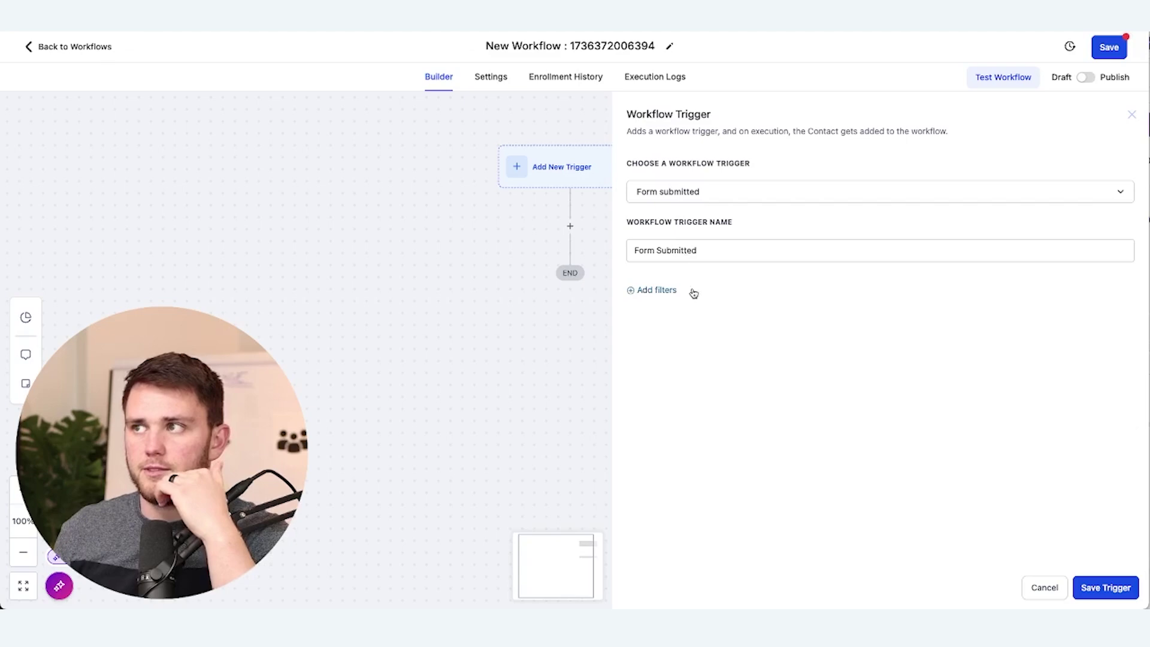
{"action": "left_click", "coordinate": [641, 290]}
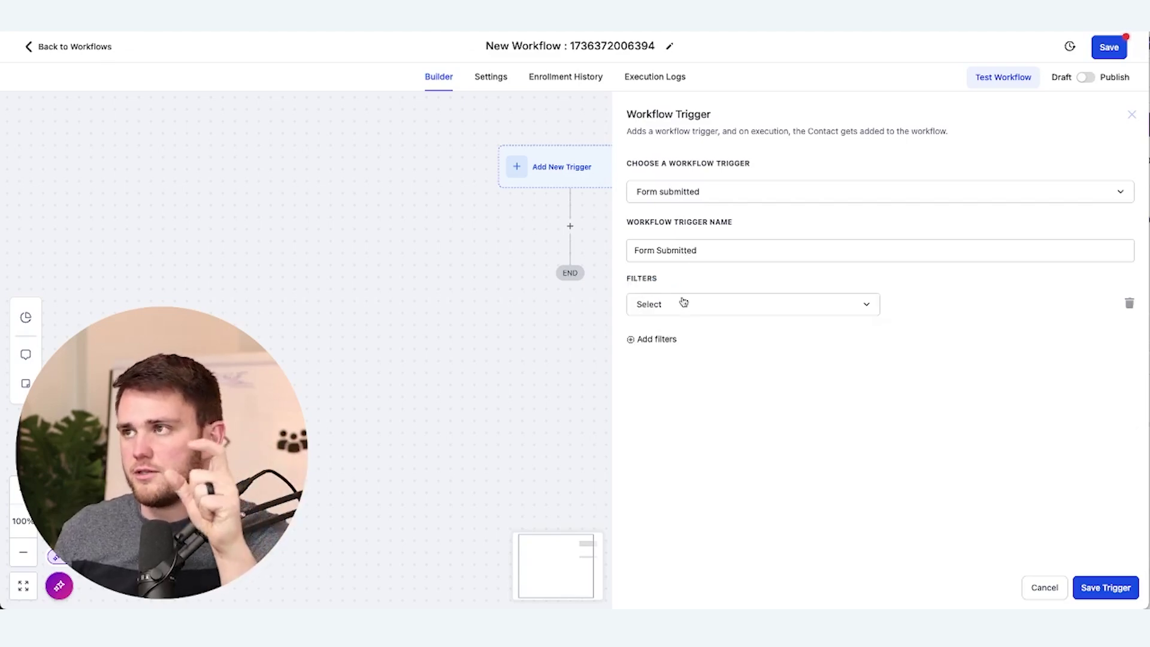
{"action": "left_click", "coordinate": [686, 303]}
{"action": "left_click", "coordinate": [650, 385]}
{"action": "left_click", "coordinate": [910, 306]}
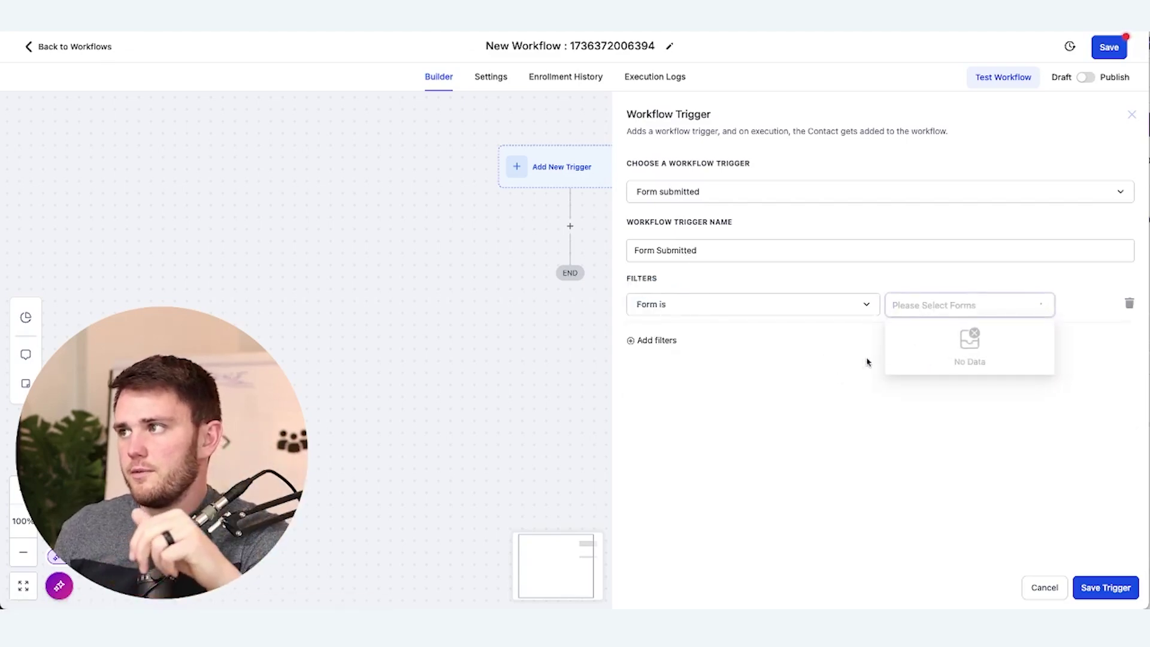
{"action": "left_click", "coordinate": [924, 333]}
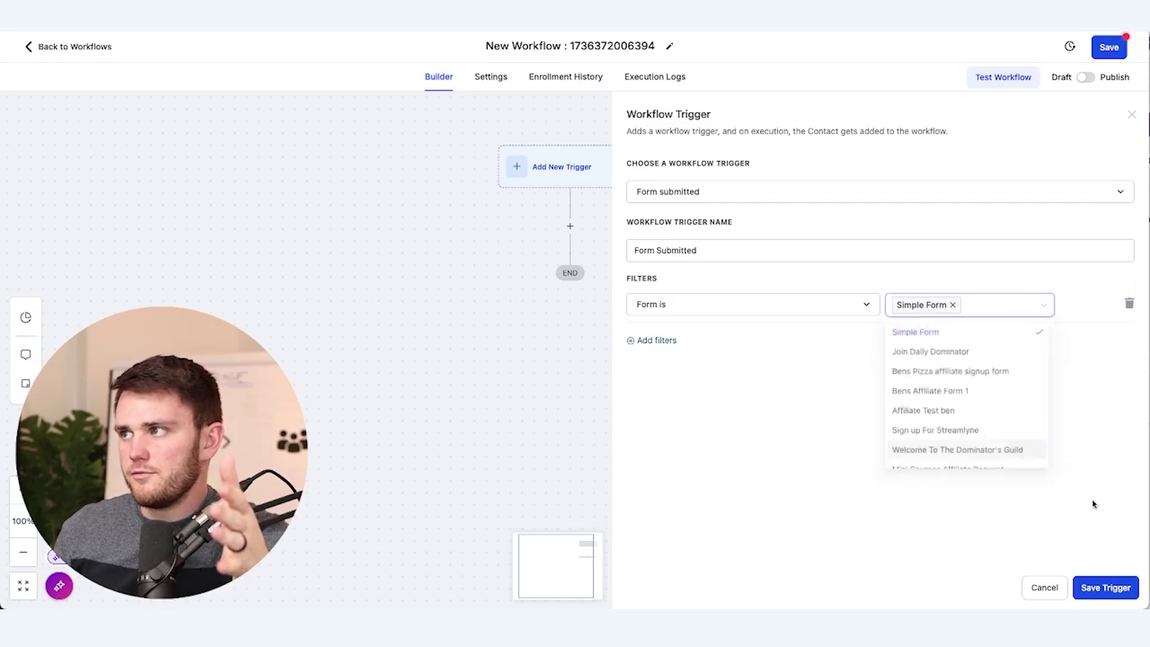
{"action": "left_click", "coordinate": [1106, 587]}
Bring up the list of actions to add below the trigger
{"action": "left_click", "coordinate": [580, 260]}
{"action": "scroll", "coordinate": [983, 429], "scroll_direction": "down", "scroll_amount": 8}
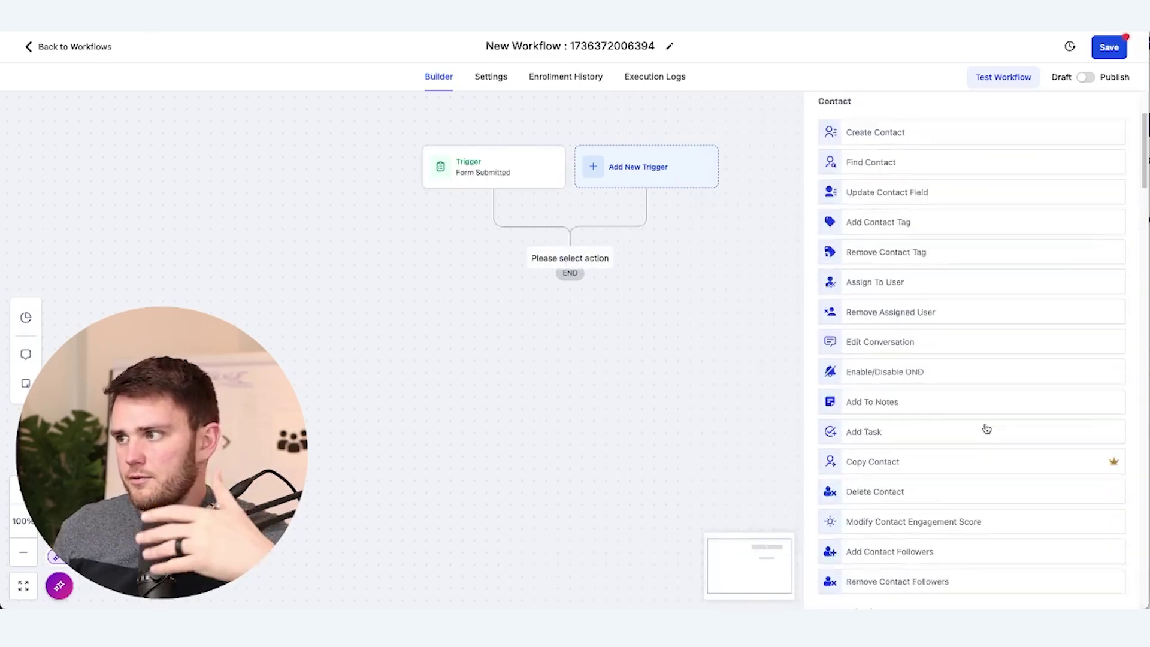
{"action": "scroll", "coordinate": [983, 428], "scroll_direction": "up", "scroll_amount": 8}
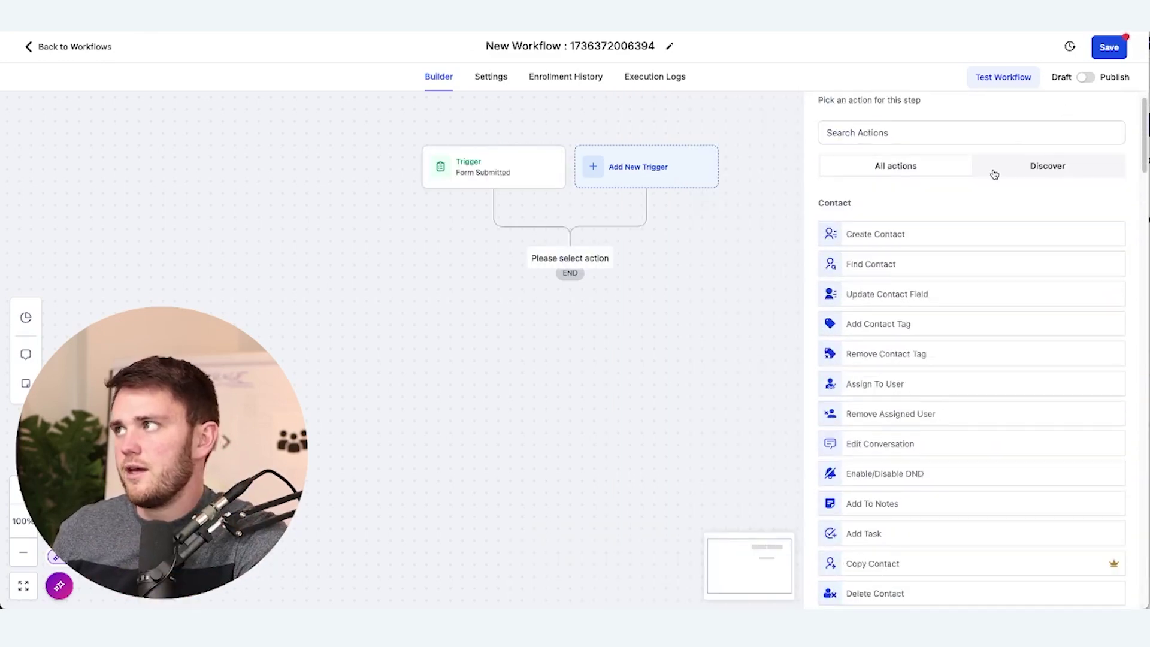
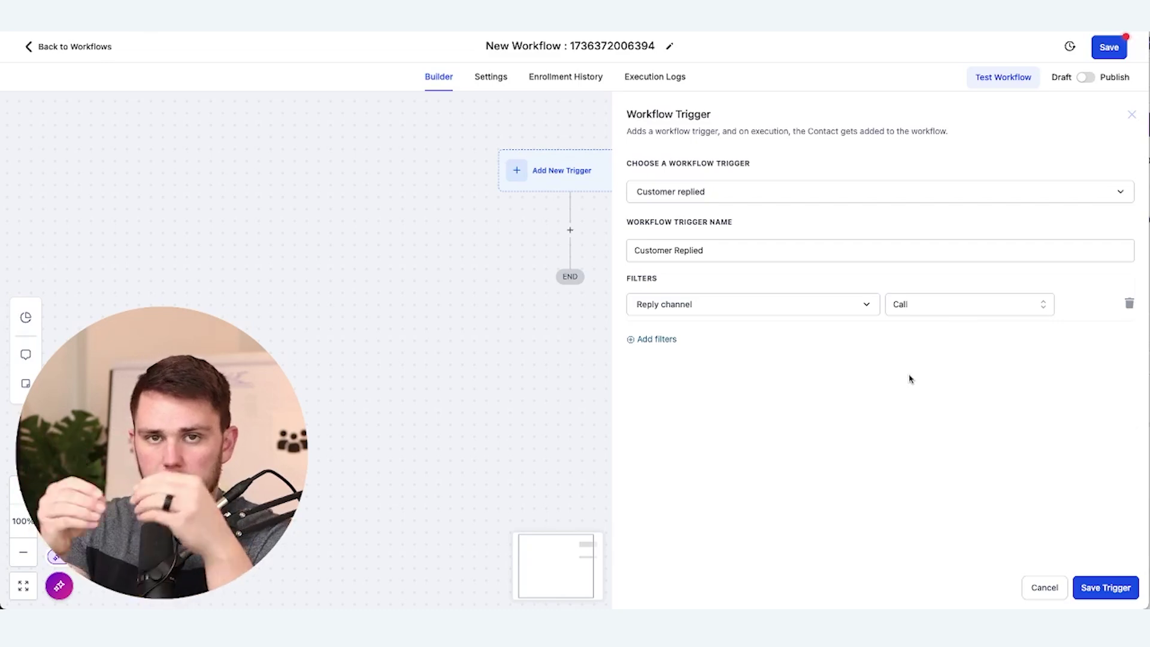
Save the first Customer Replied trigger to the workflow
{"action": "left_click", "coordinate": [1100, 584]}
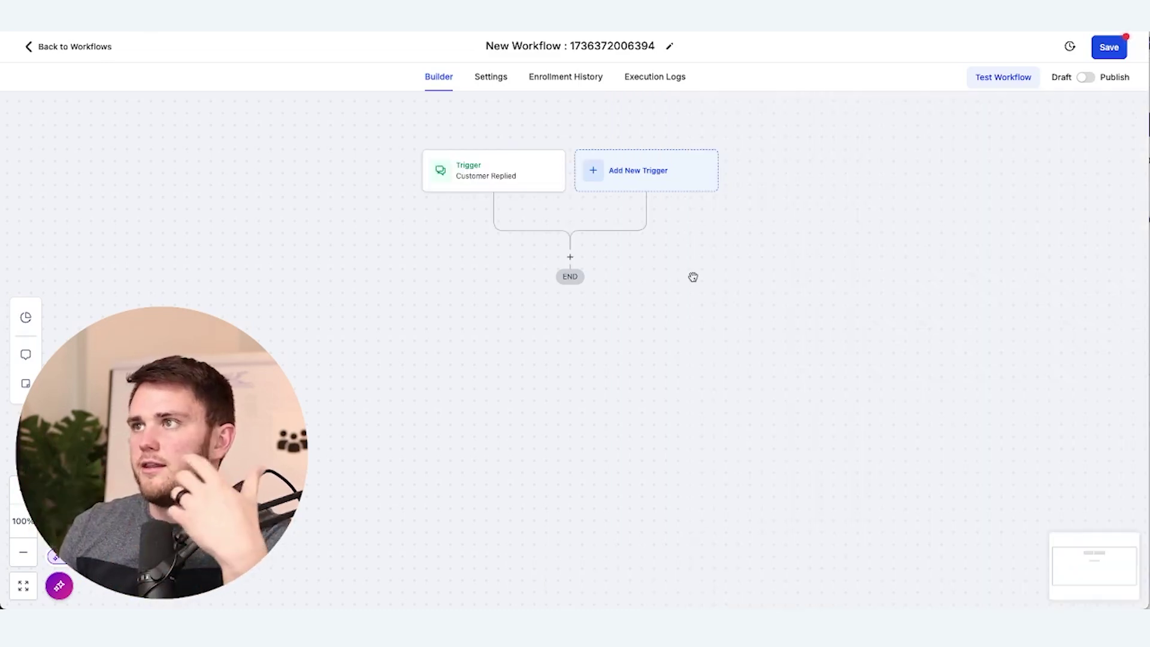
{"action": "left_click", "coordinate": [570, 260]}
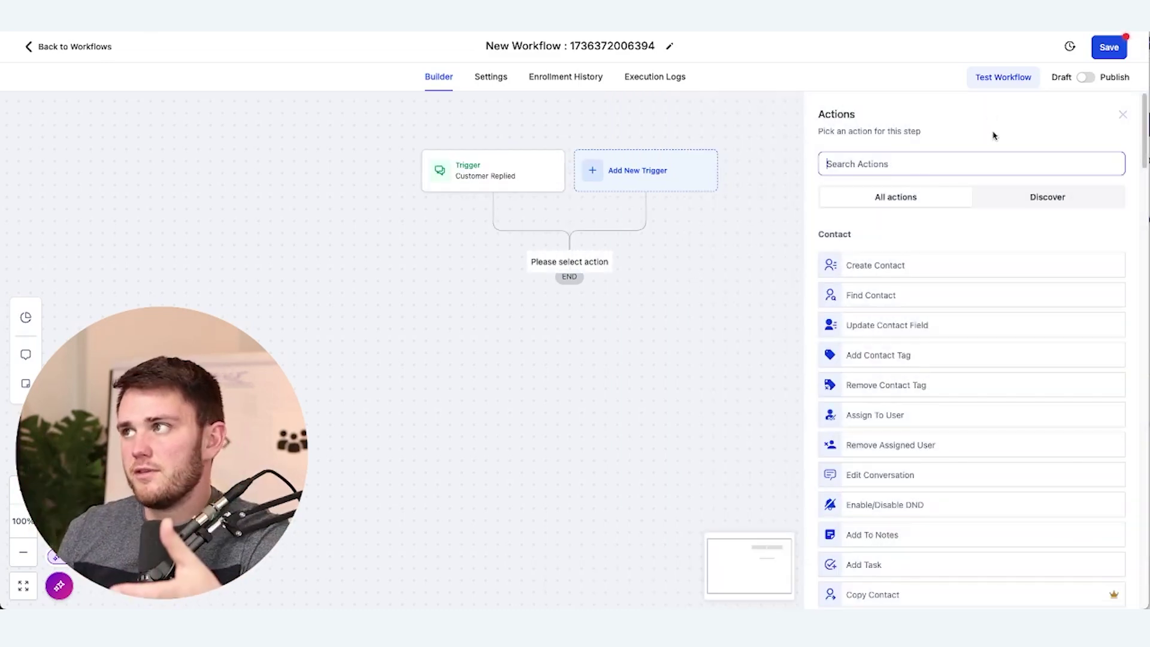
{"action": "left_click", "coordinate": [1125, 116]}
Add a second Customer Replied trigger limited to the SMS reply channel
{"action": "left_click", "coordinate": [655, 185]}
{"action": "type", "text": "reply"}
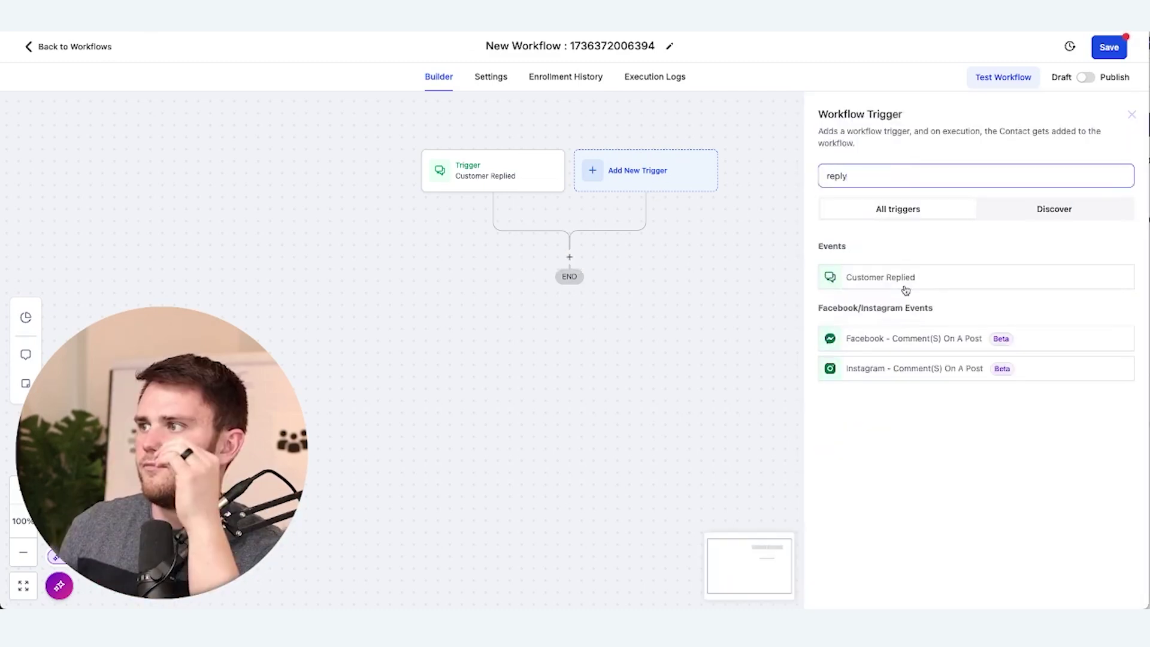
{"action": "left_click", "coordinate": [905, 282]}
{"action": "left_click", "coordinate": [899, 306]}
{"action": "scroll", "coordinate": [937, 455], "scroll_direction": "up", "scroll_amount": 1}
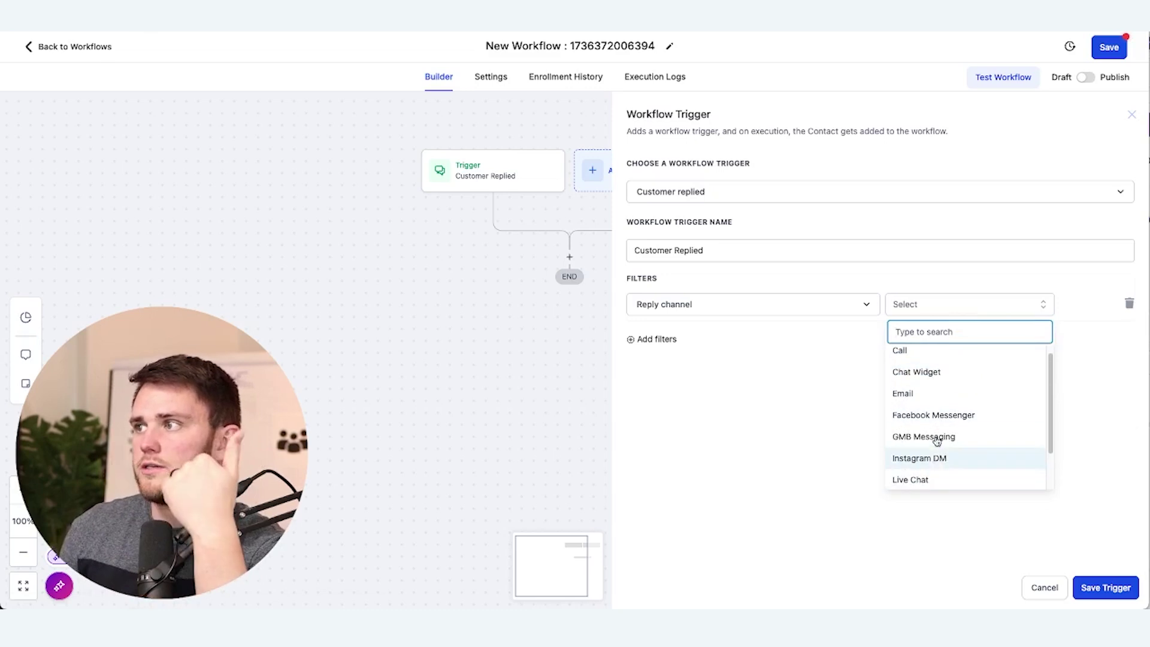
{"action": "scroll", "coordinate": [937, 442], "scroll_direction": "down", "scroll_amount": 3}
{"action": "left_click", "coordinate": [934, 453]}
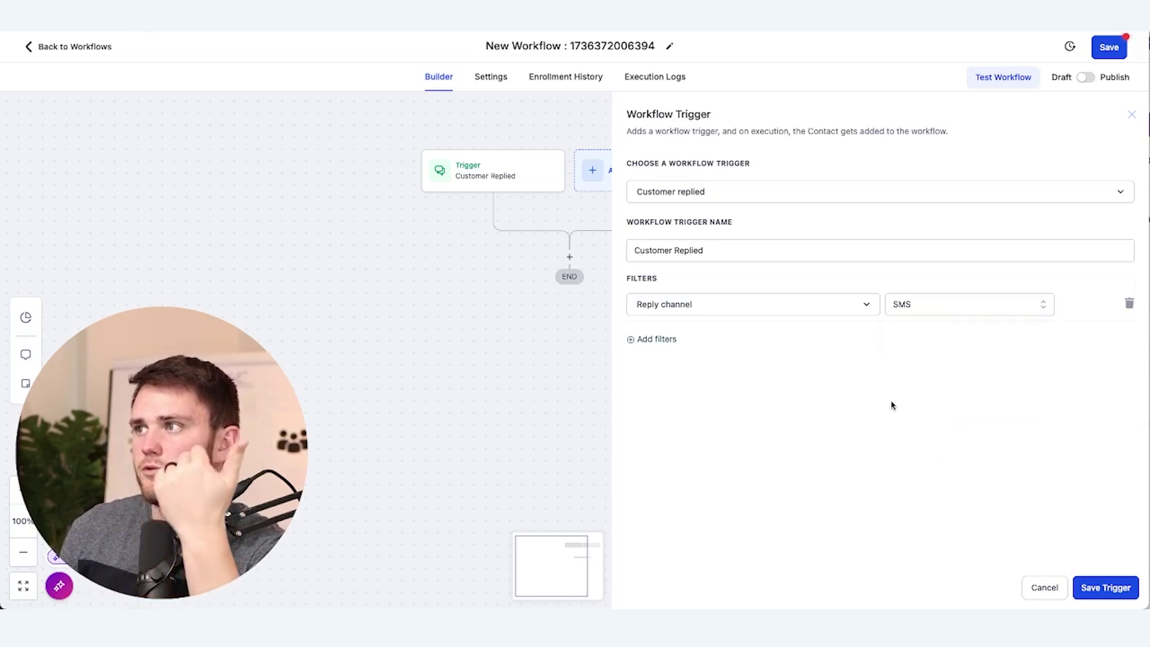
Add an Exact match phrase filter matching 'Giveaway' to the trigger
{"action": "left_click", "coordinate": [642, 340]}
{"action": "left_click", "coordinate": [675, 345]}
{"action": "left_click", "coordinate": [688, 423]}
{"action": "left_click", "coordinate": [713, 340]}
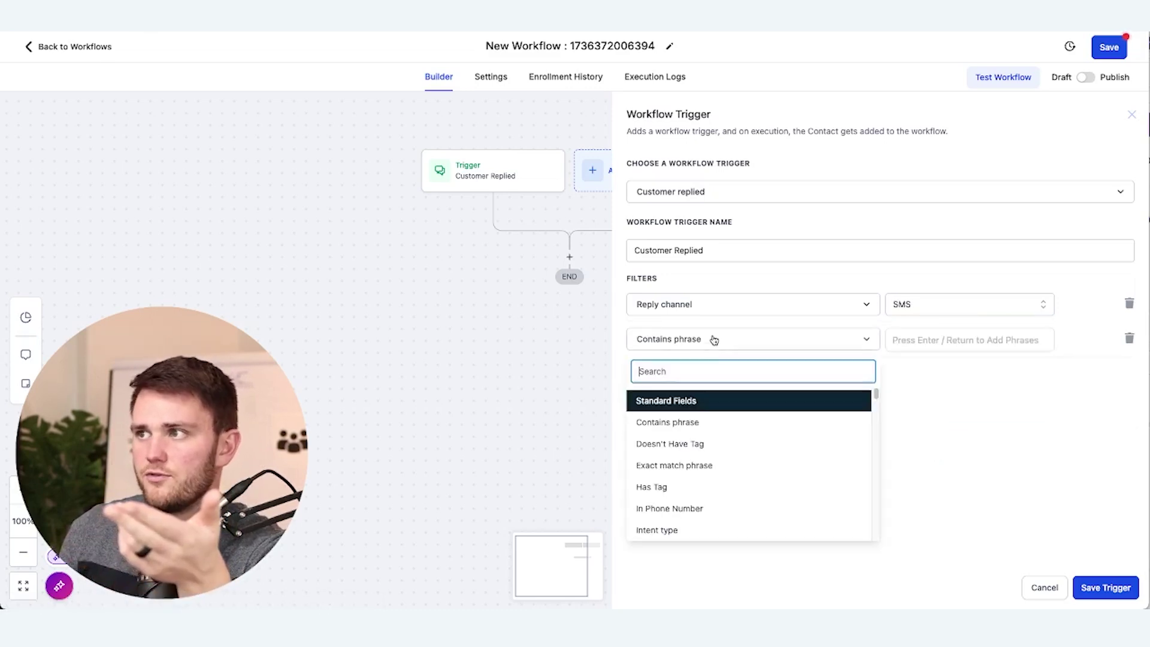
{"action": "left_click", "coordinate": [710, 465]}
{"action": "left_click", "coordinate": [922, 347]}
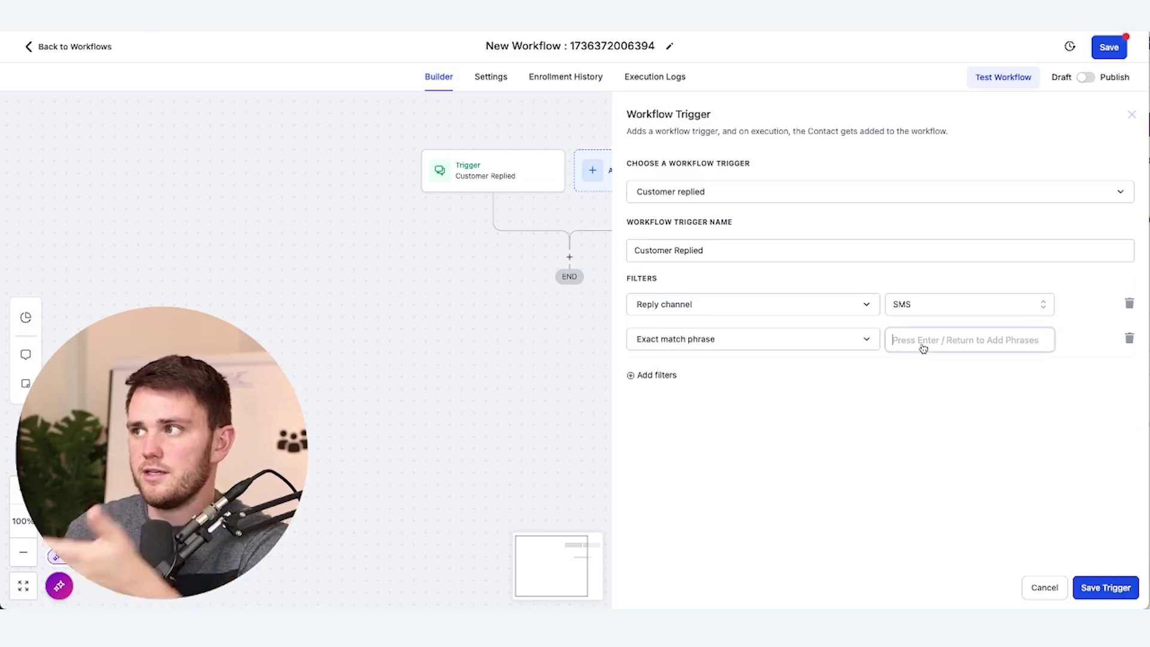
{"action": "type", "text": "Giveaway"}
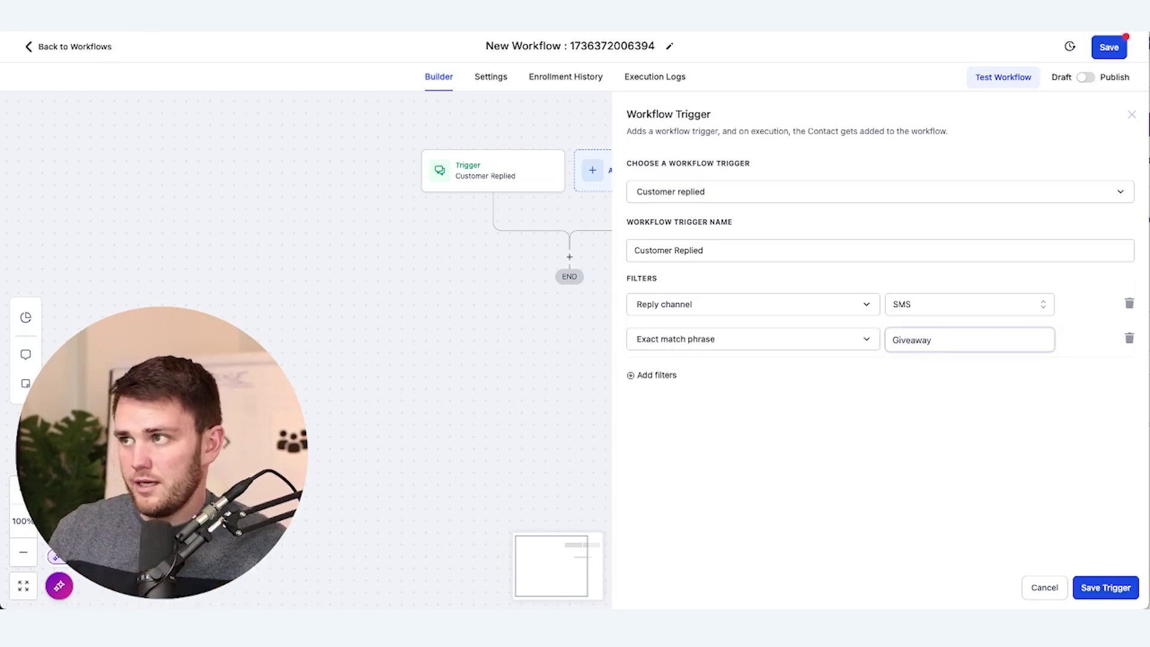
{"action": "key", "text": "Return"}
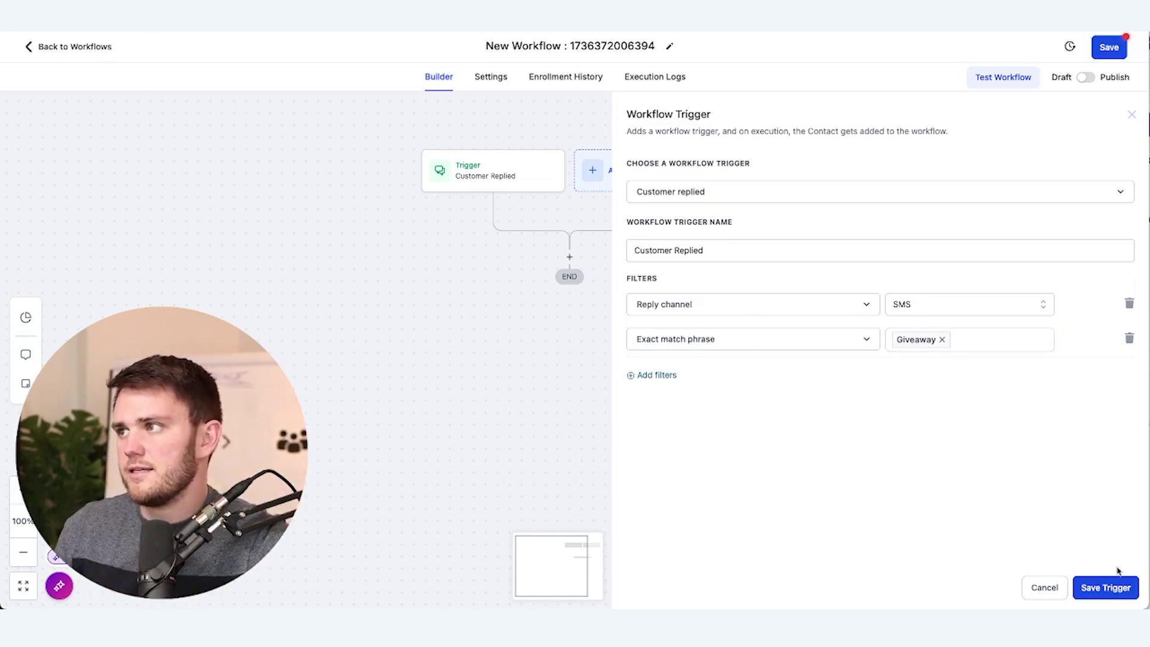
Save the Giveaway trigger and add an SMS confirming entry and the 2:30 gallery raffle drawing
{"action": "left_click", "coordinate": [1105, 586]}
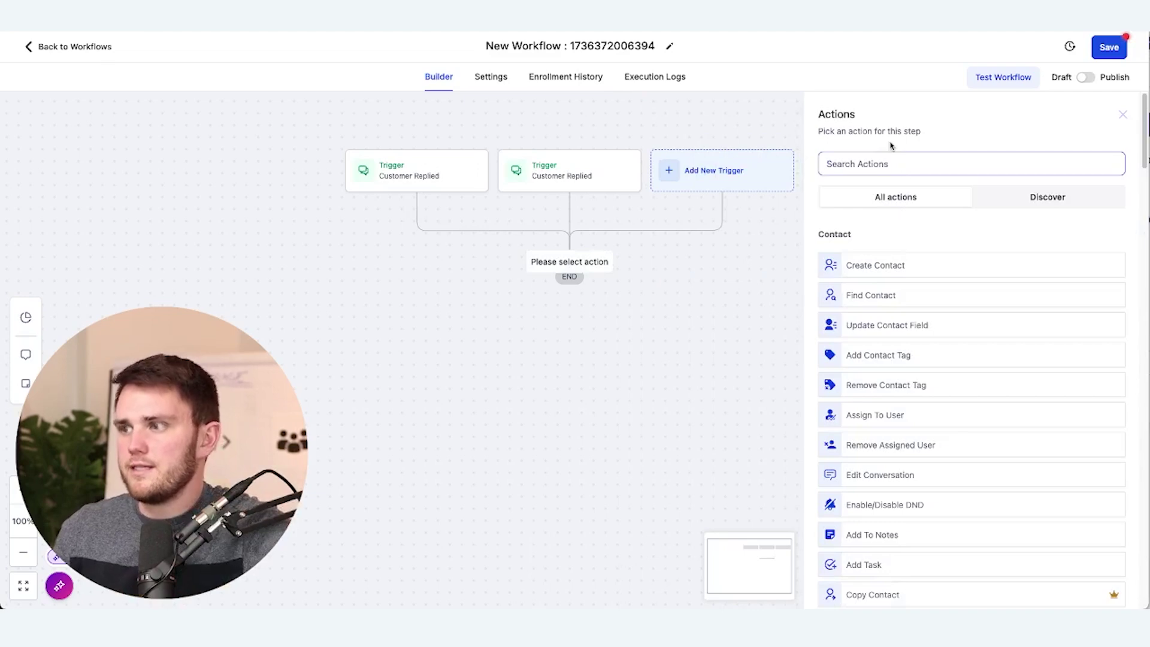
{"action": "type", "text": "sms"}
{"action": "left_click", "coordinate": [884, 260]}
{"action": "type", "text": "You've bee"}
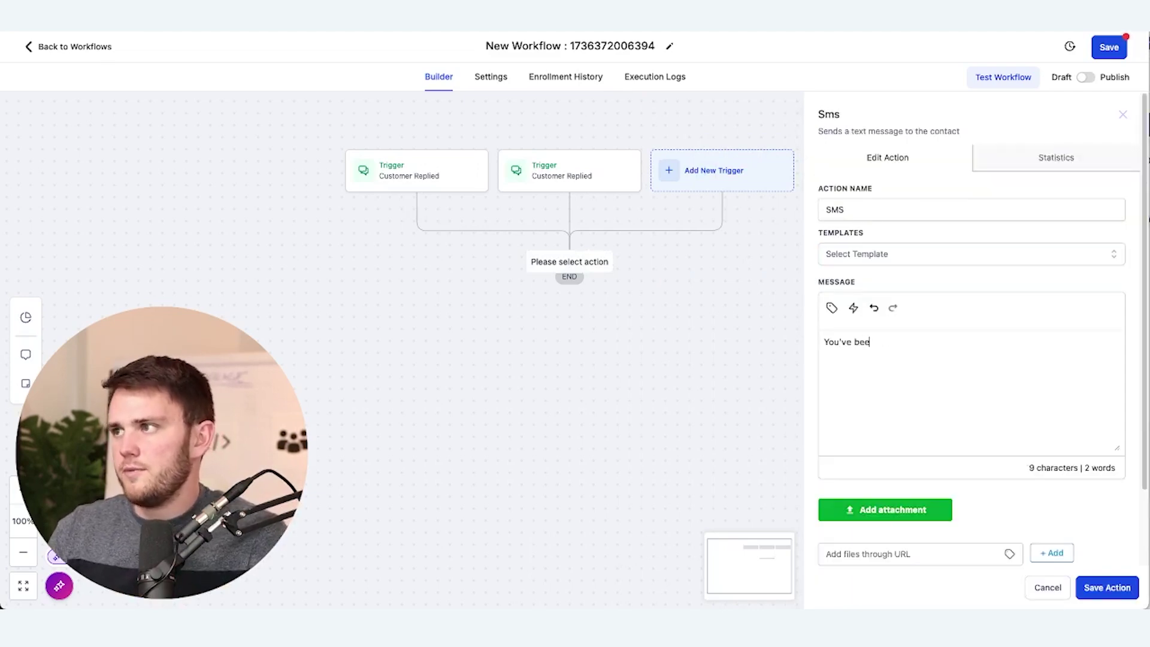
{"action": "type", "text": "n entered to ghthe giveaway!"}
{"action": "key", "text": "Return"}
{"action": "key", "text": "Return"}
{"action": "type", "text": "Raffle drawing"}
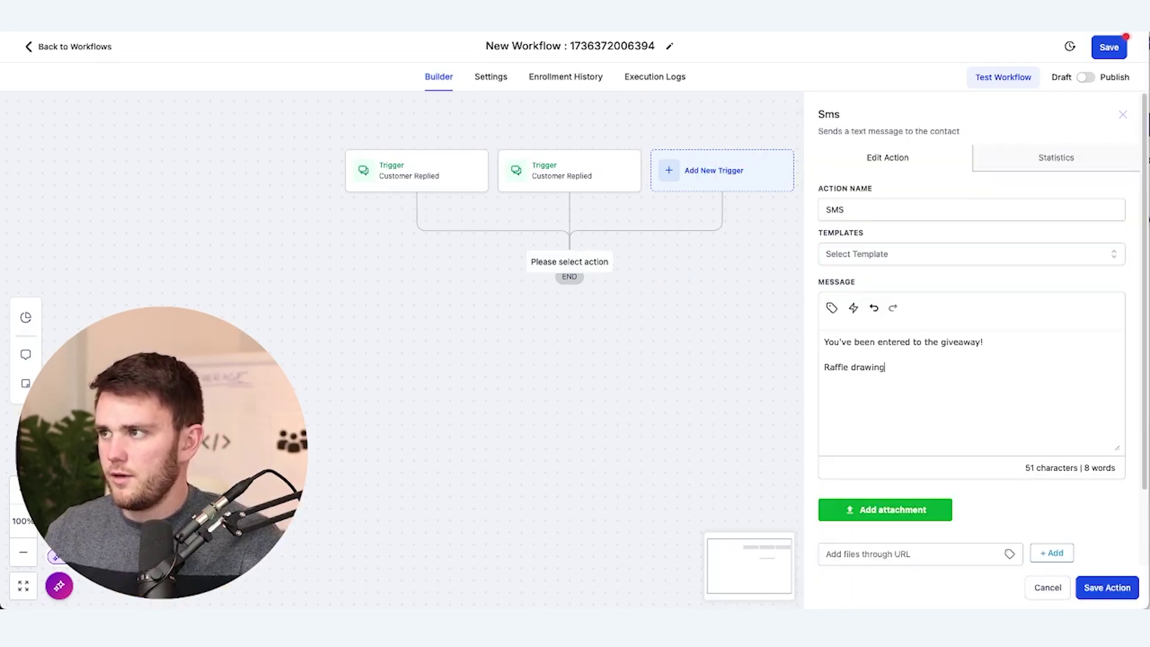
{"action": "type", "text": " will be at 2"}
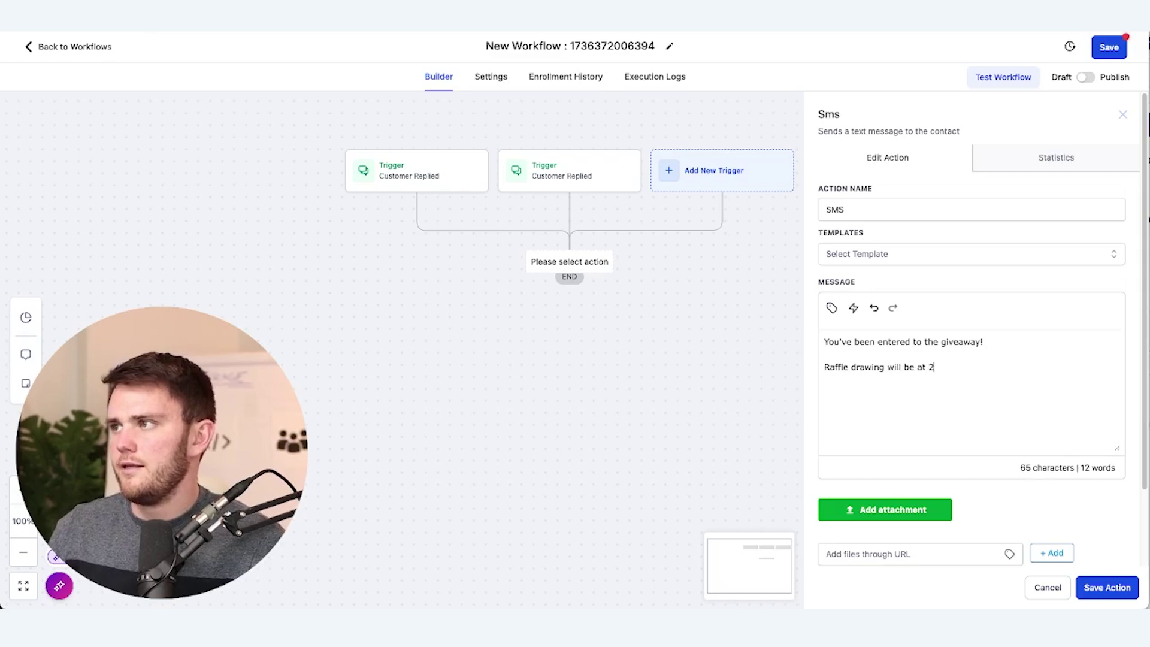
{"action": "type", "text": ":30 in the gallery - see you there!"}
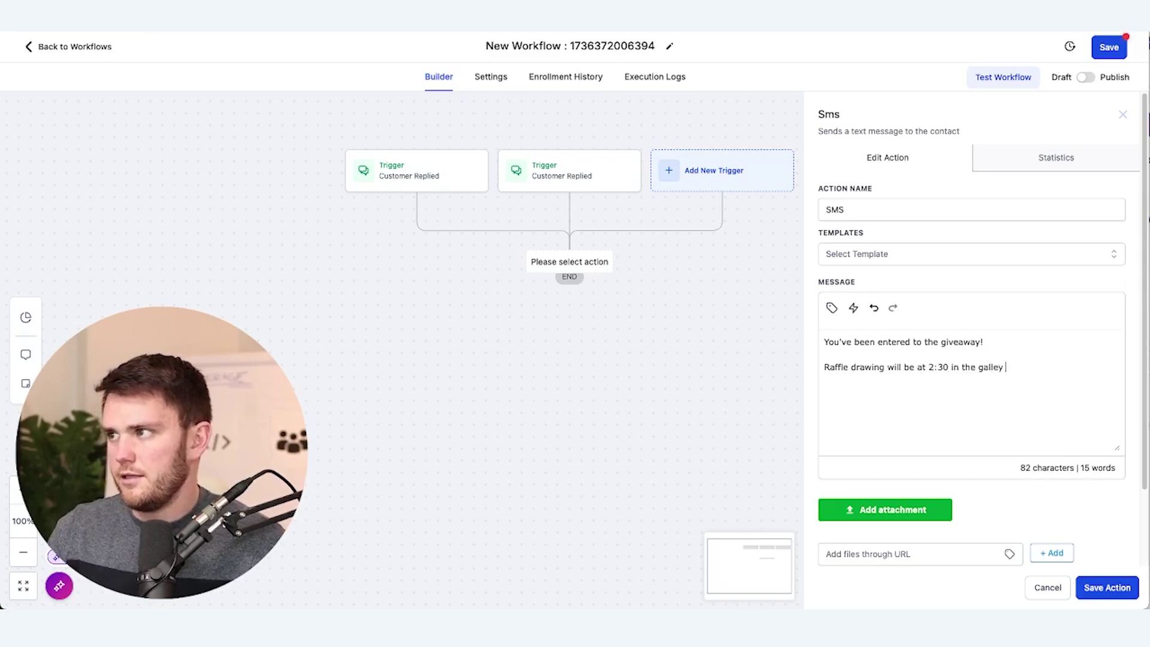
{"action": "left_click", "coordinate": [1107, 587]}
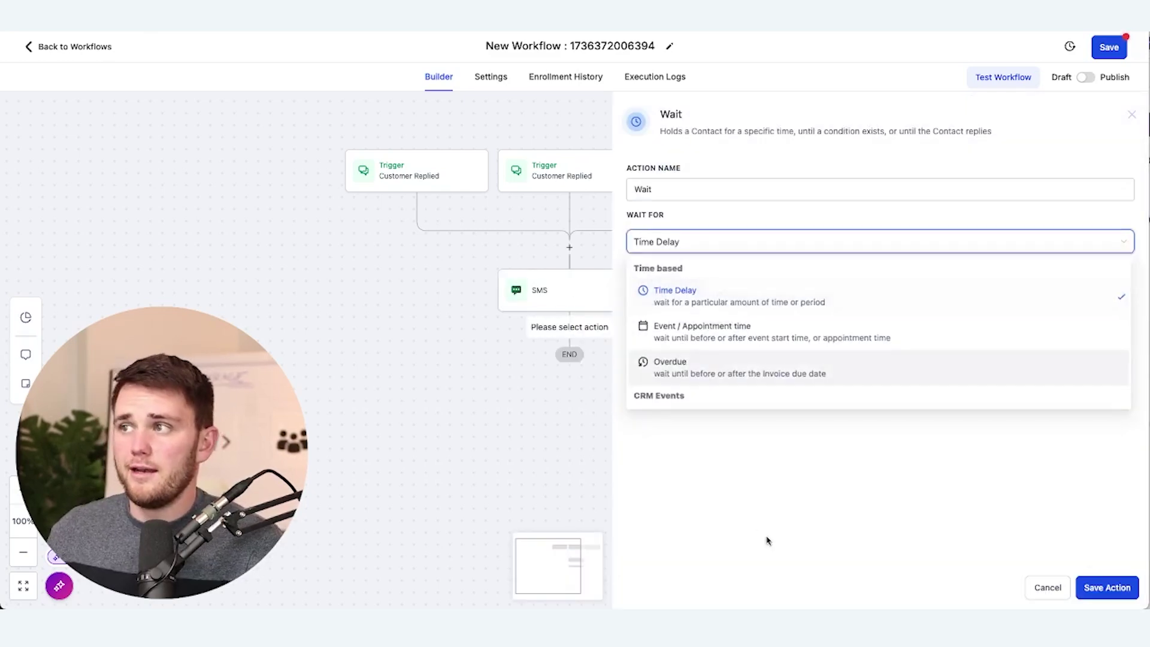
Configure a Time Delay wait with an advance window resuming Fridays from 02:15 AM
{"action": "left_click", "coordinate": [659, 290]}
{"action": "left_click", "coordinate": [648, 325]}
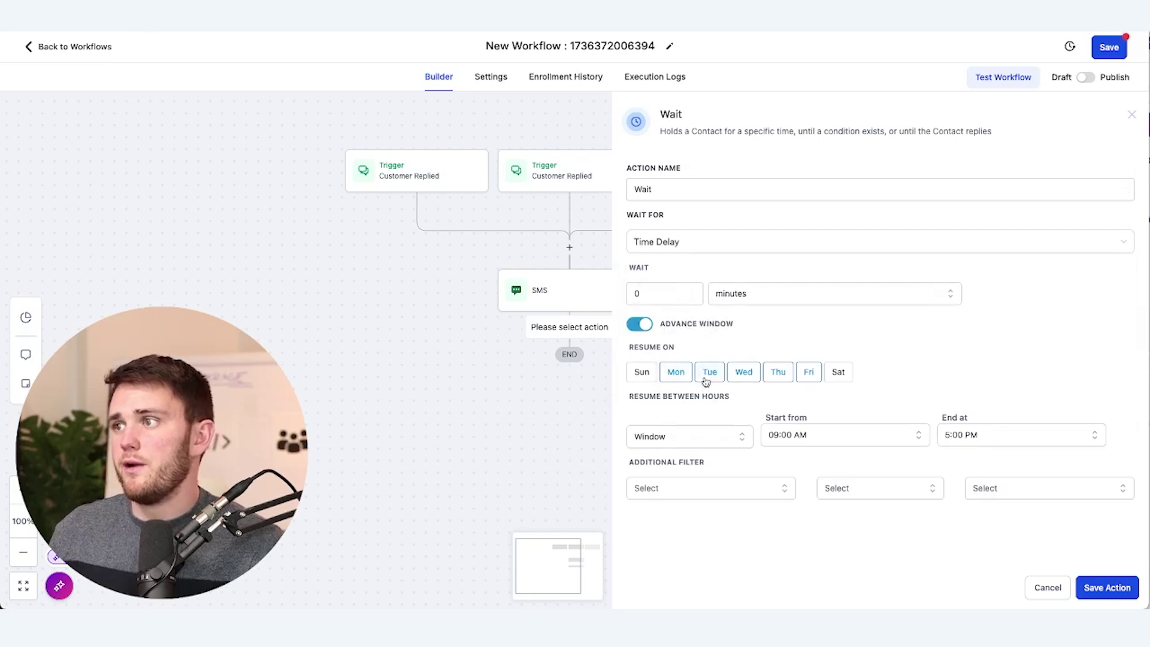
{"action": "left_click", "coordinate": [809, 372]}
{"action": "left_click", "coordinate": [798, 436]}
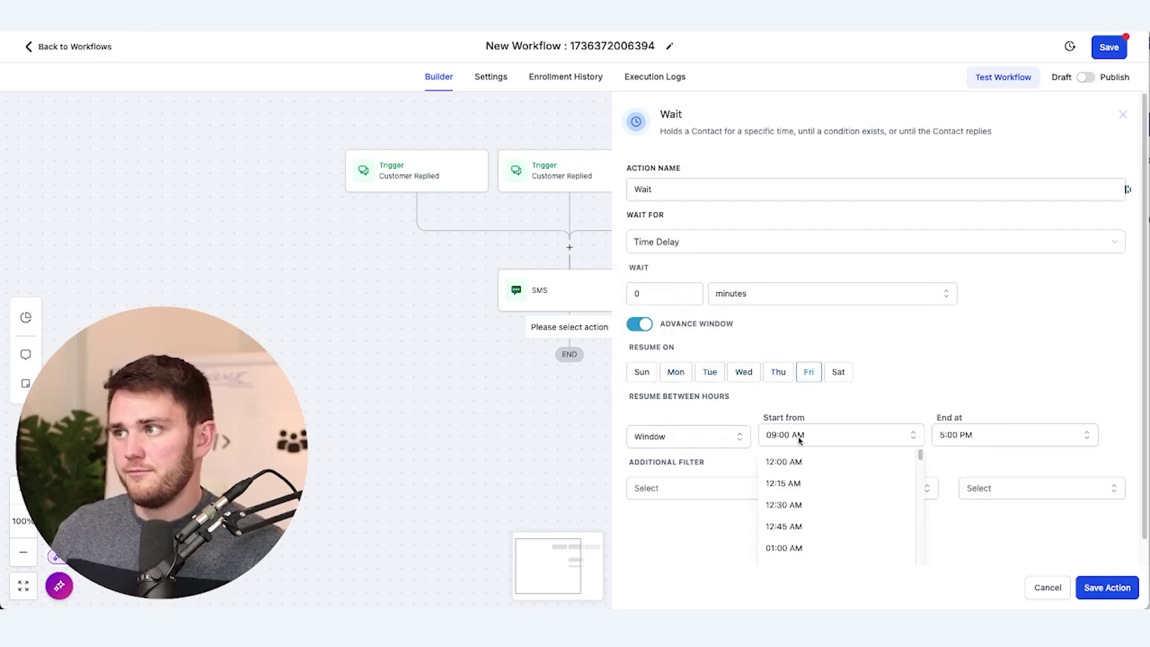
{"action": "scroll", "coordinate": [823, 491], "scroll_direction": "down", "scroll_amount": 2}
{"action": "left_click", "coordinate": [813, 524]}
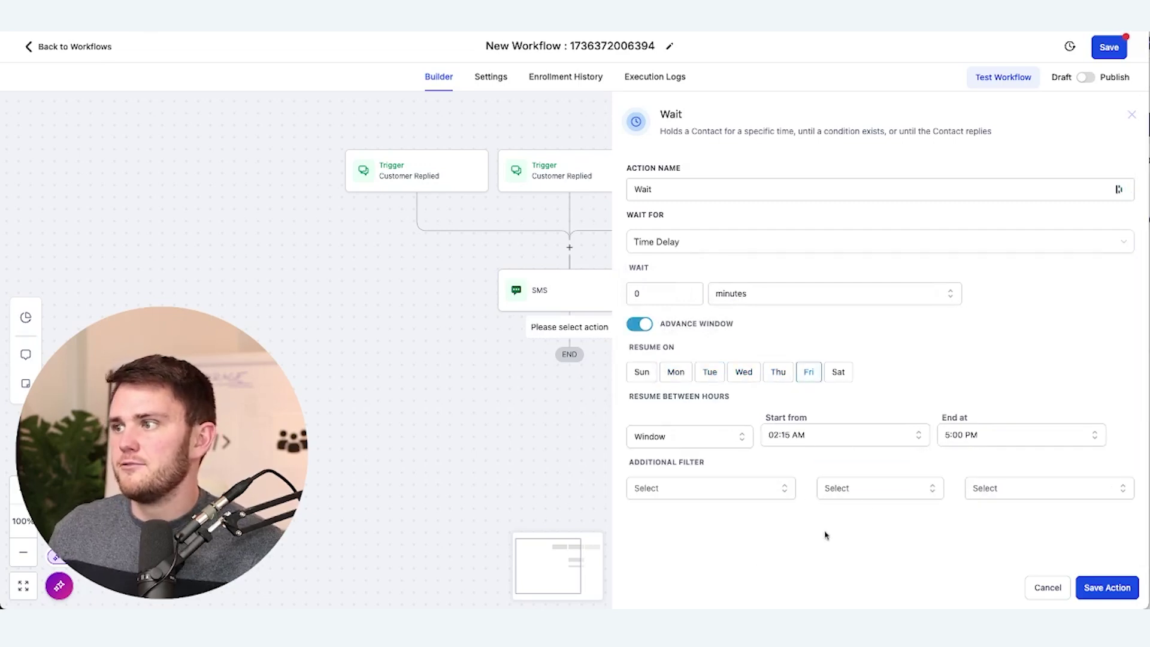
{"action": "left_click", "coordinate": [991, 432]}
{"action": "scroll", "coordinate": [962, 513], "scroll_direction": "down", "scroll_amount": 2}
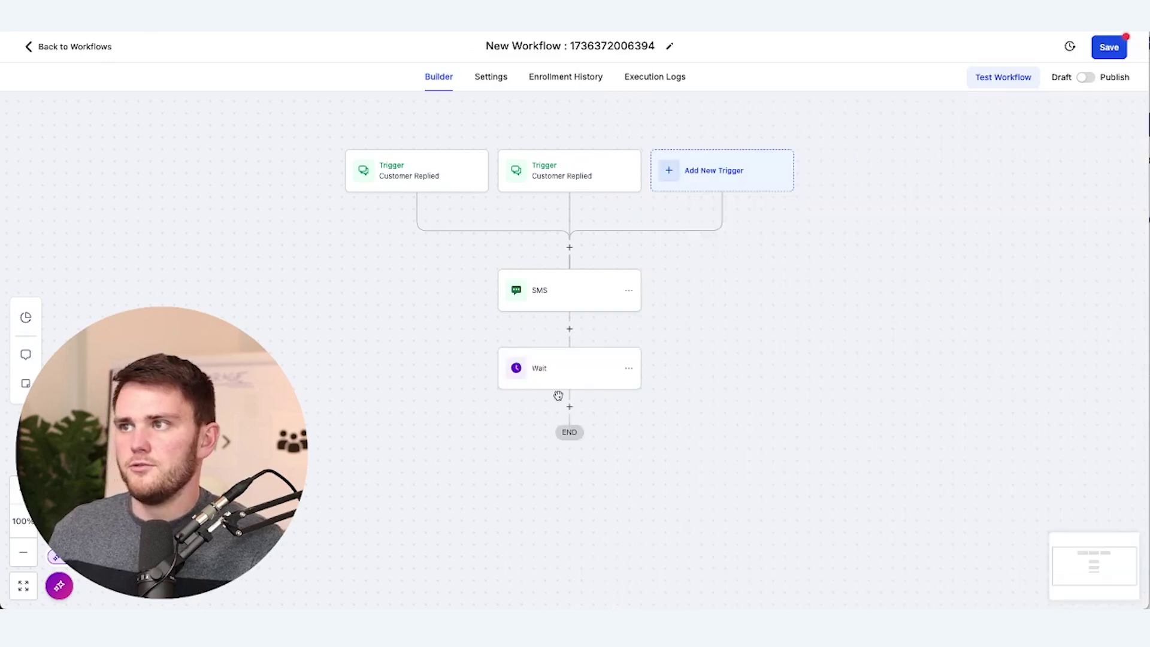
Save the Wait step and add a new blank Send SMS step after it
{"action": "left_click", "coordinate": [570, 405]}
{"action": "type", "text": "sms"}
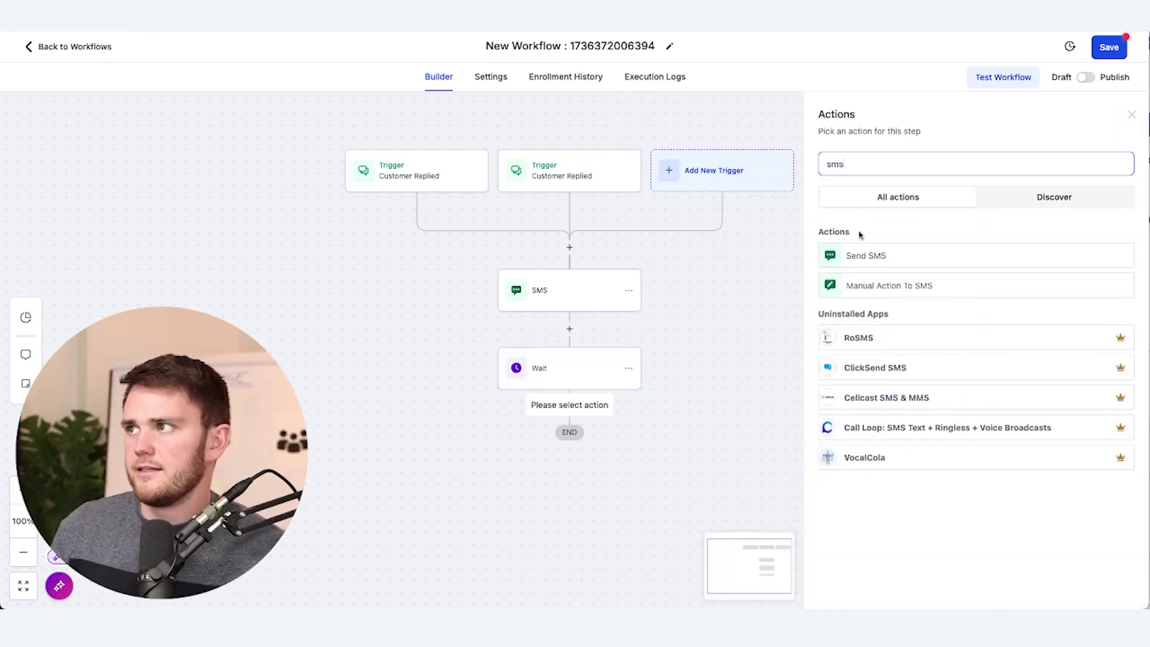
{"action": "left_click", "coordinate": [874, 254]}
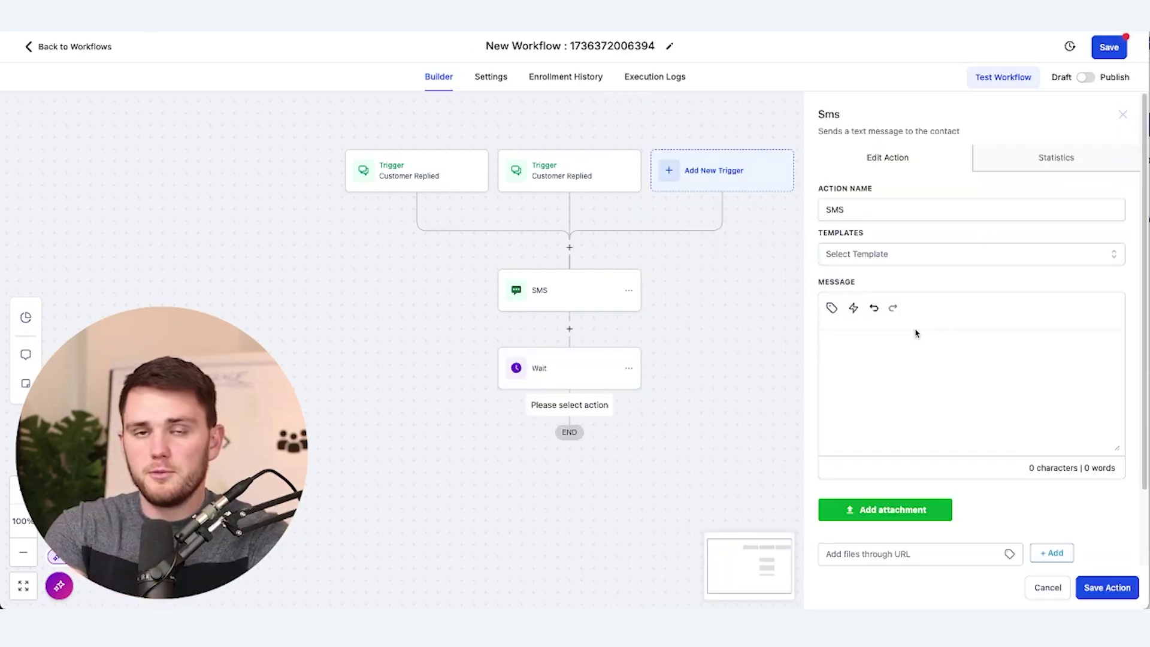